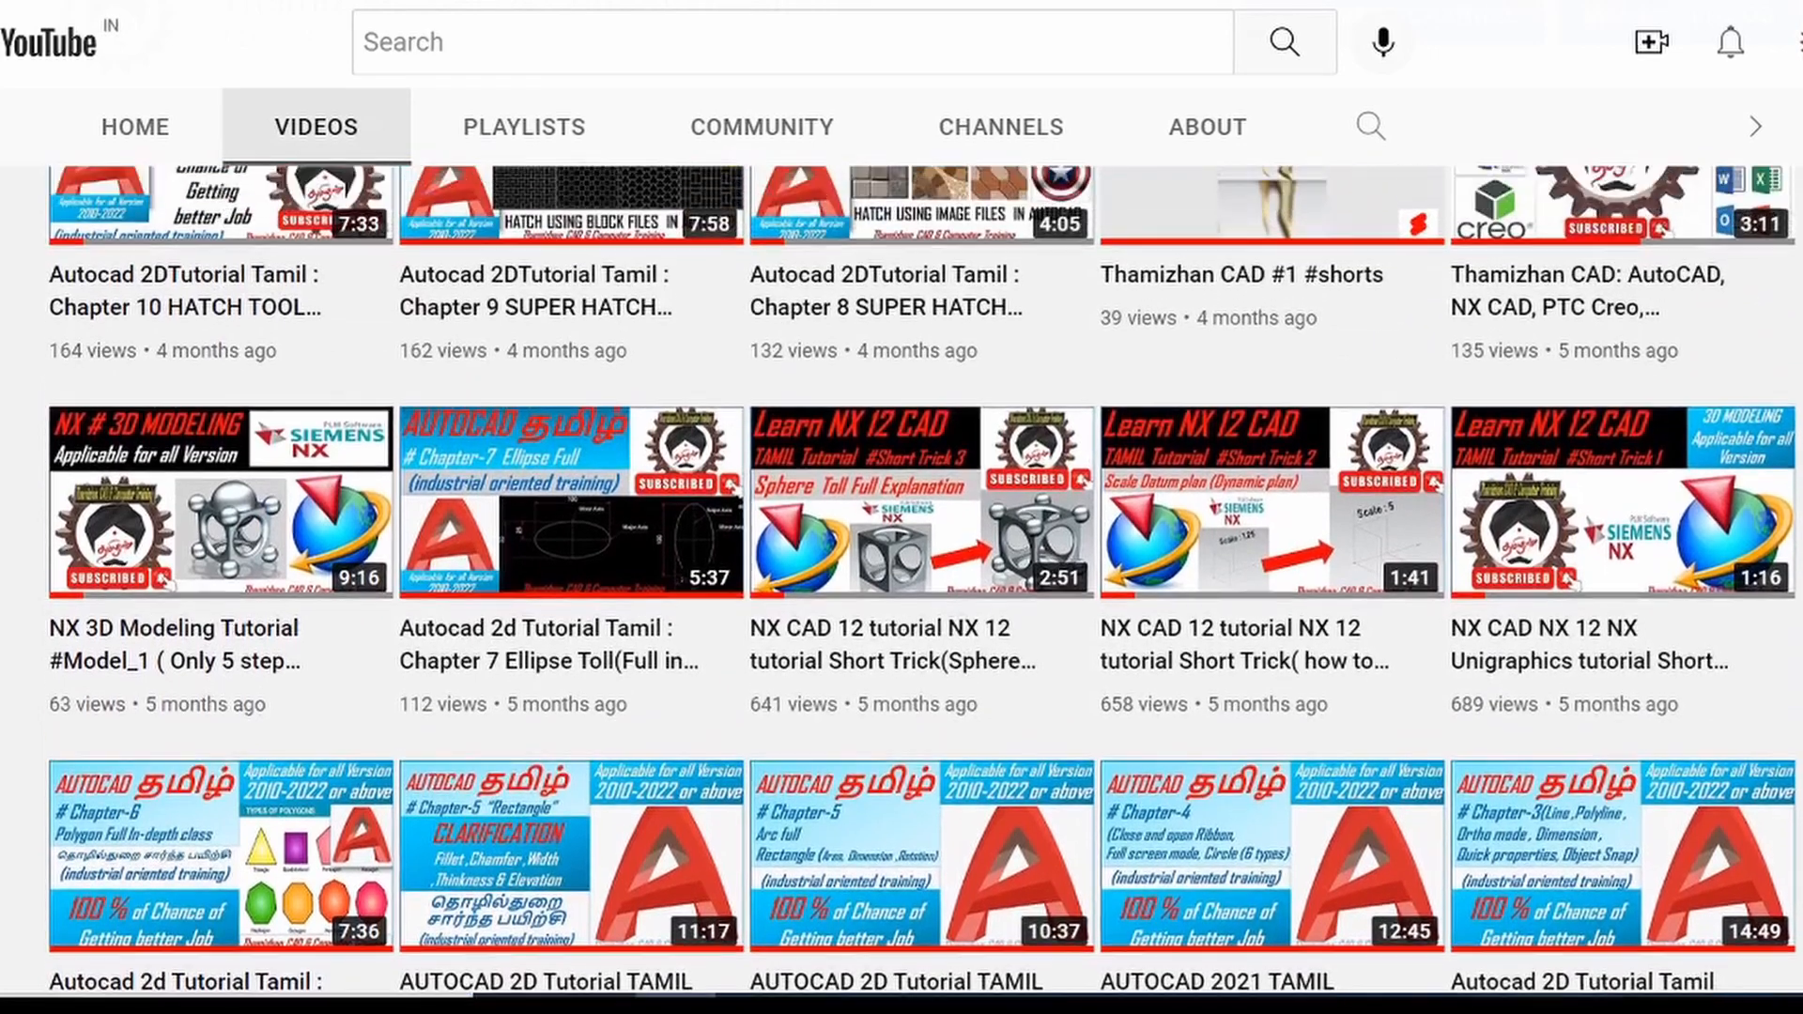
scroll(902, 564, up, 3)
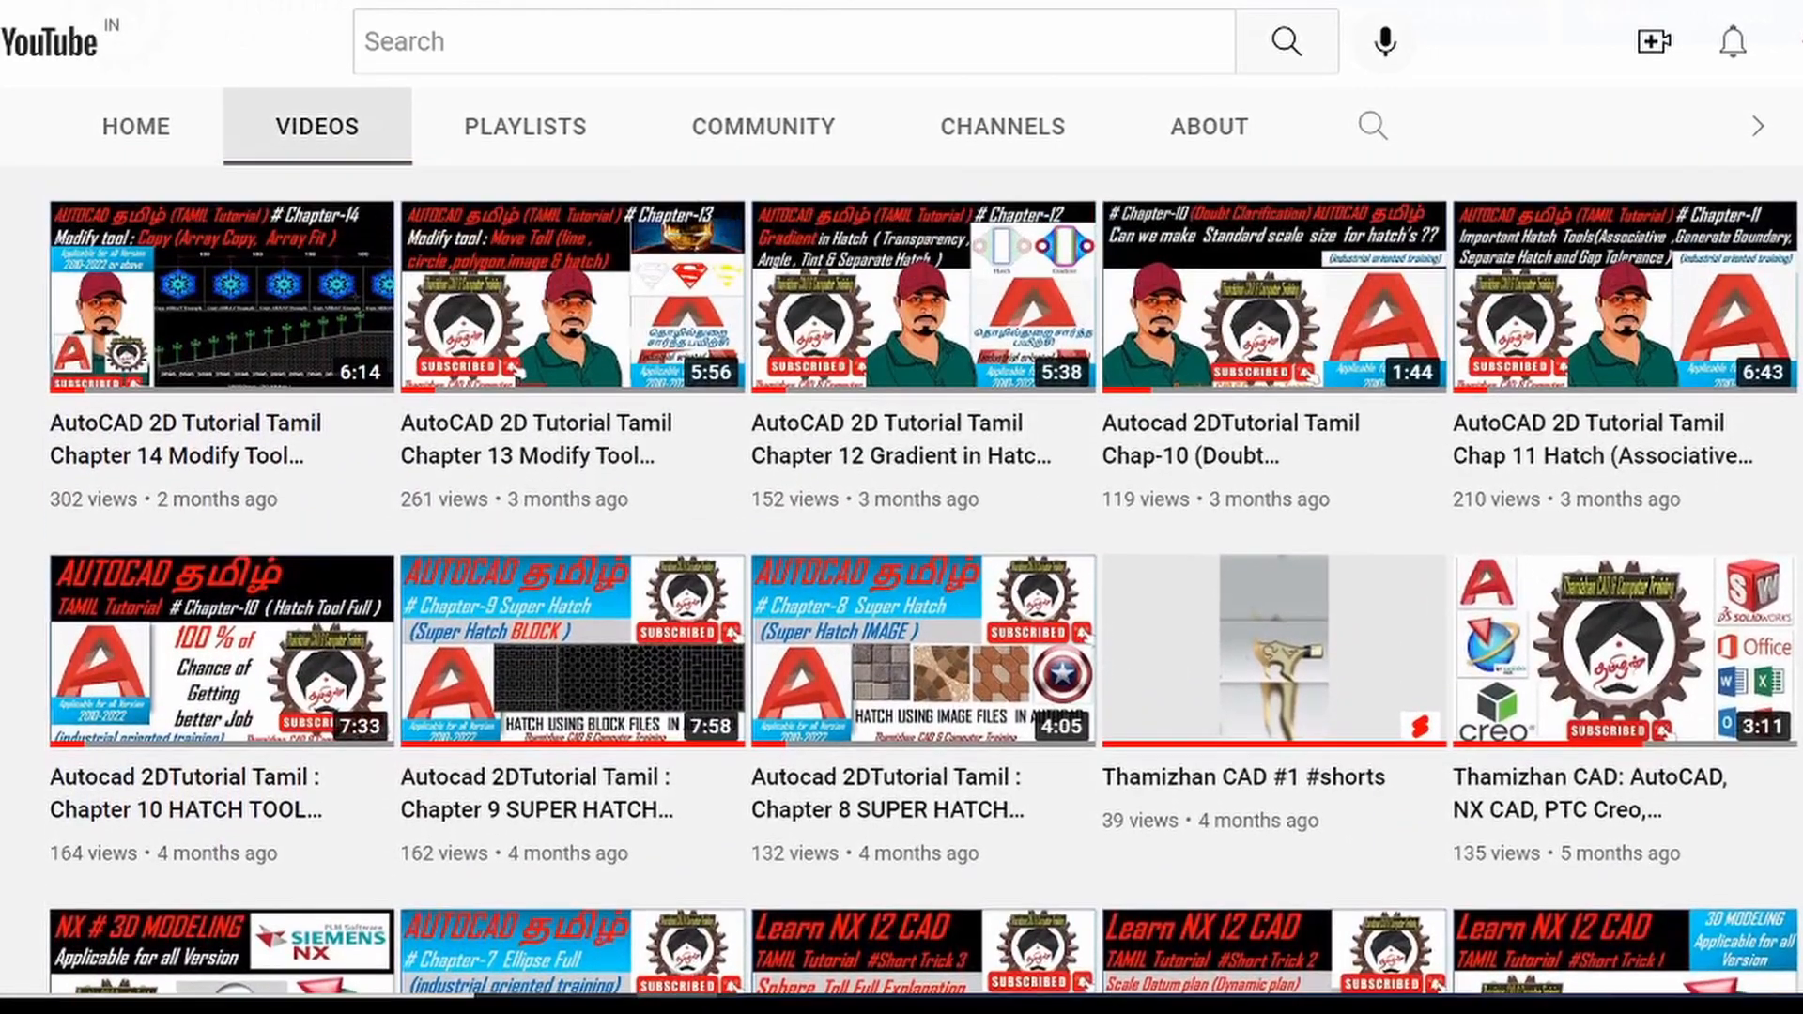
scroll(902, 563, up, 3)
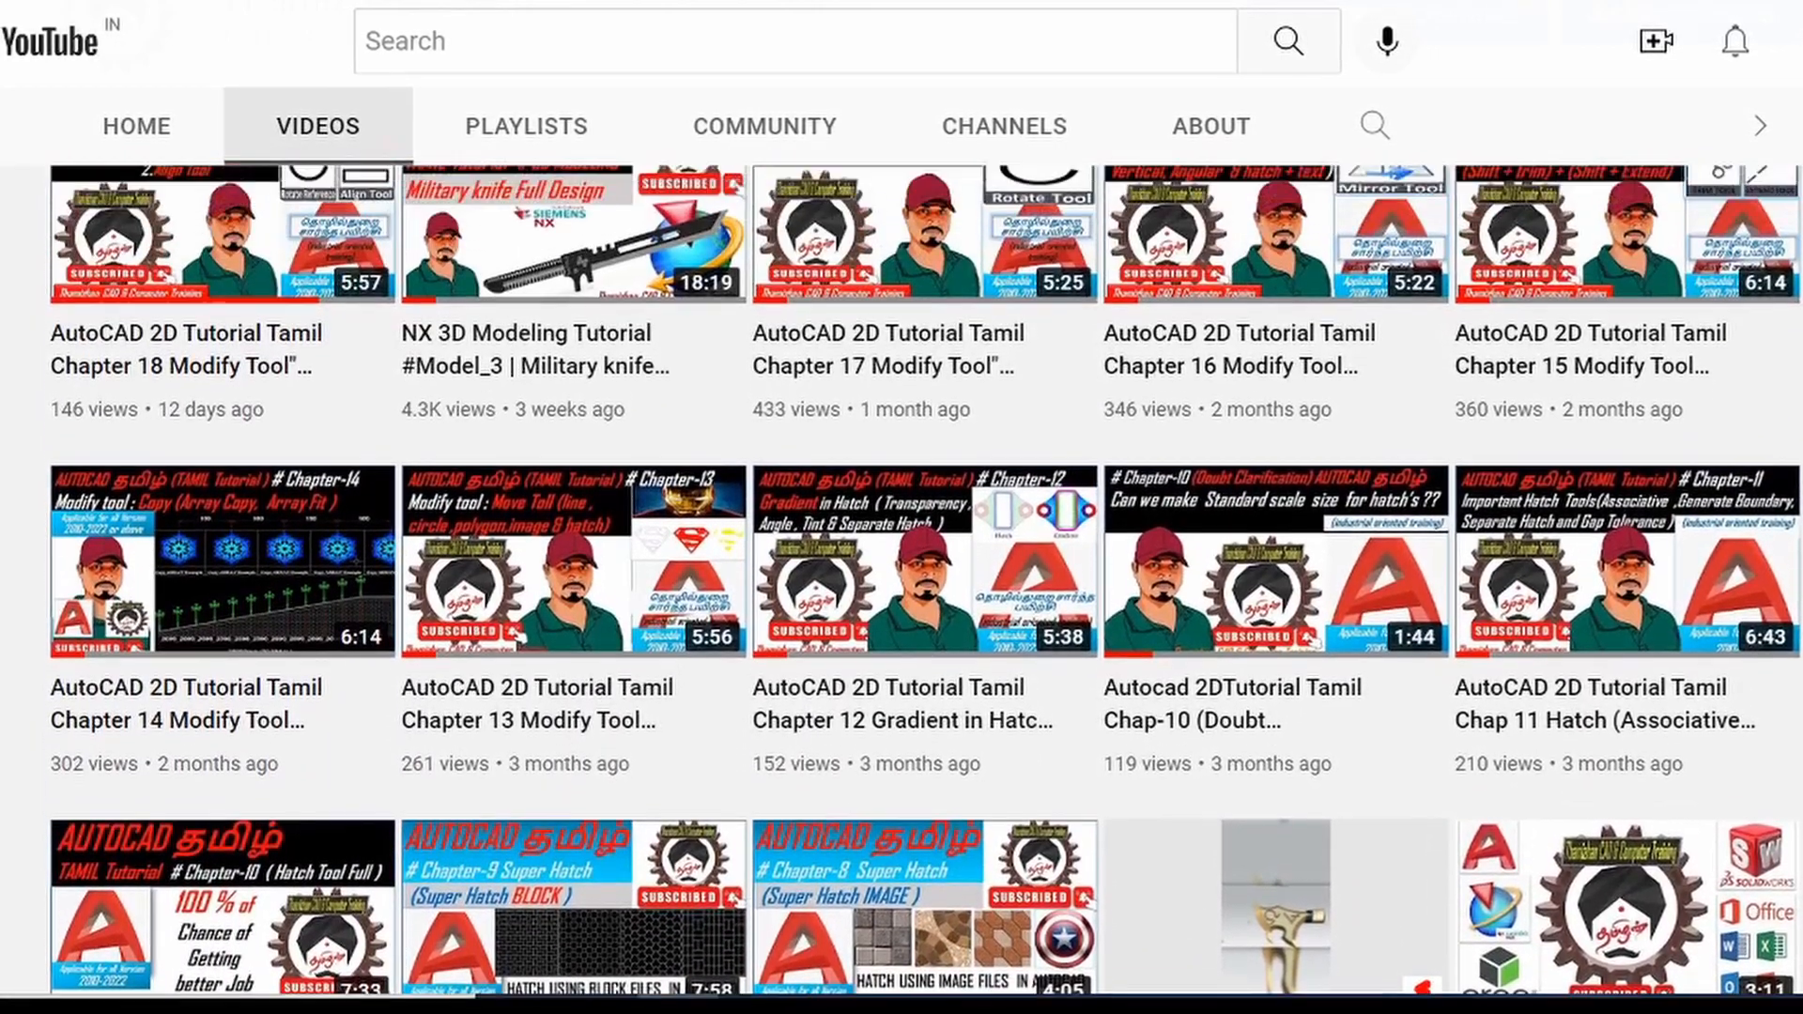
scroll(902, 564, up, 2)
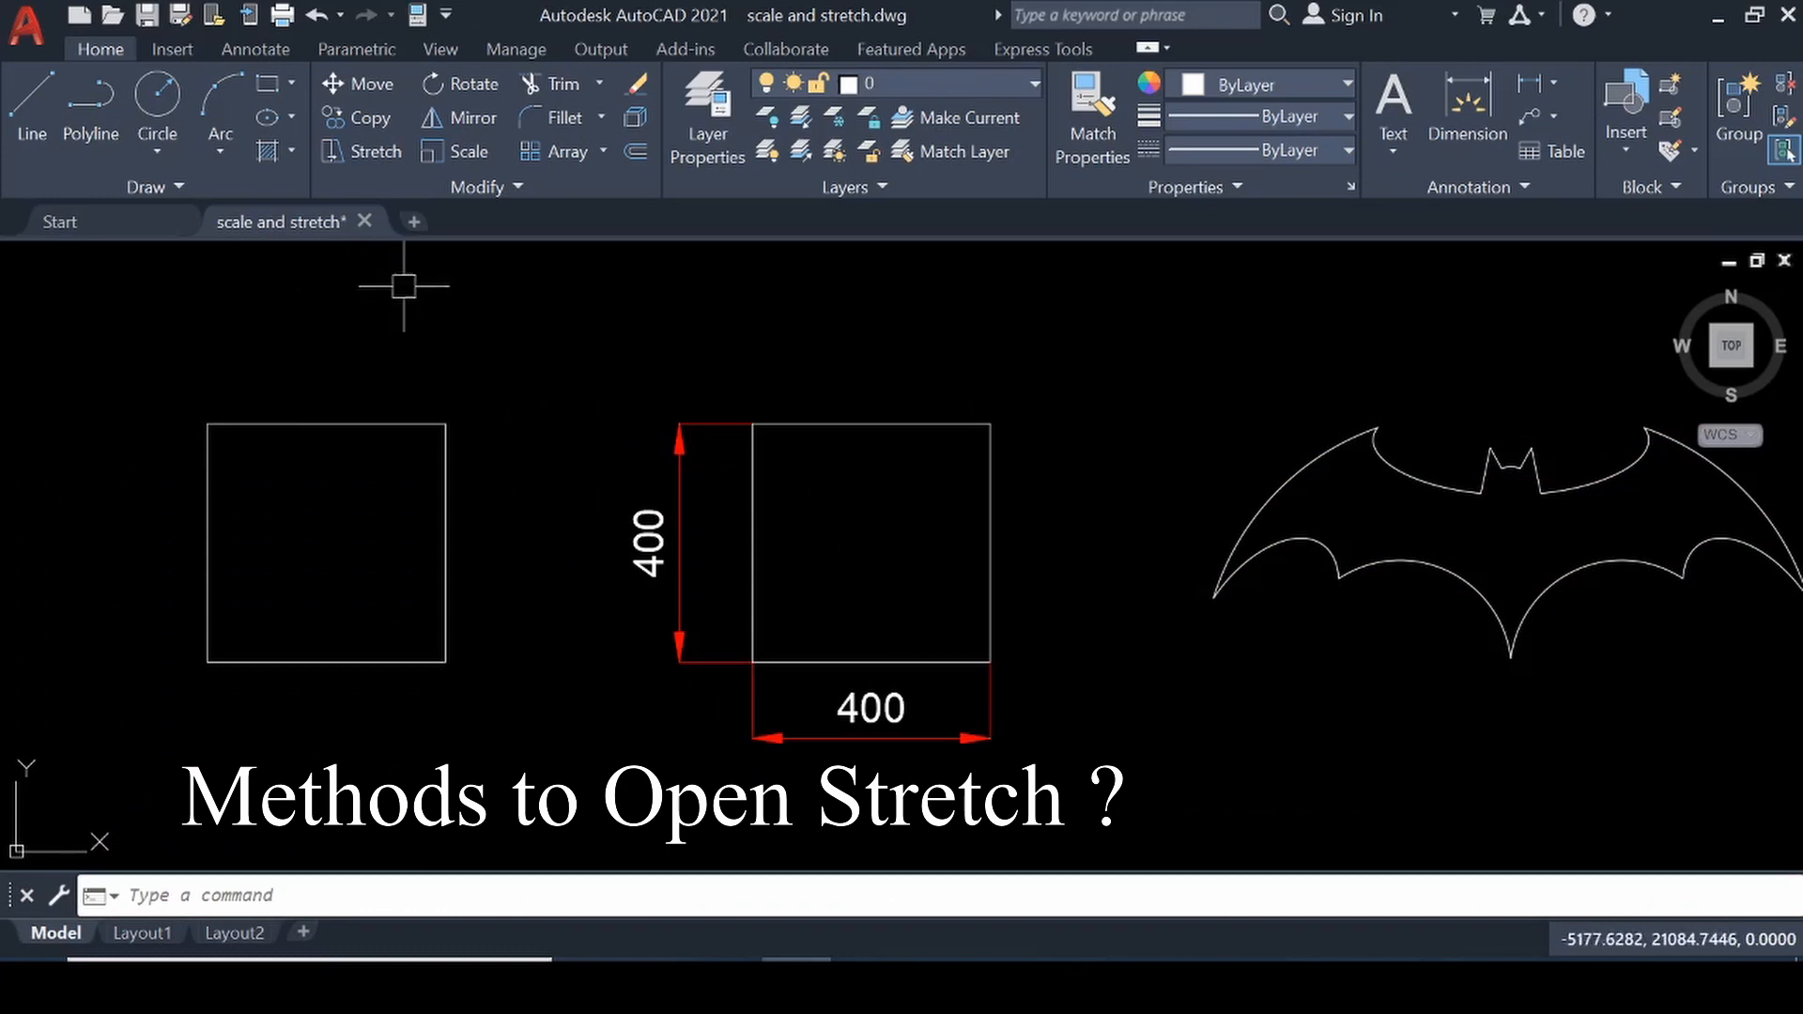
click(376, 152)
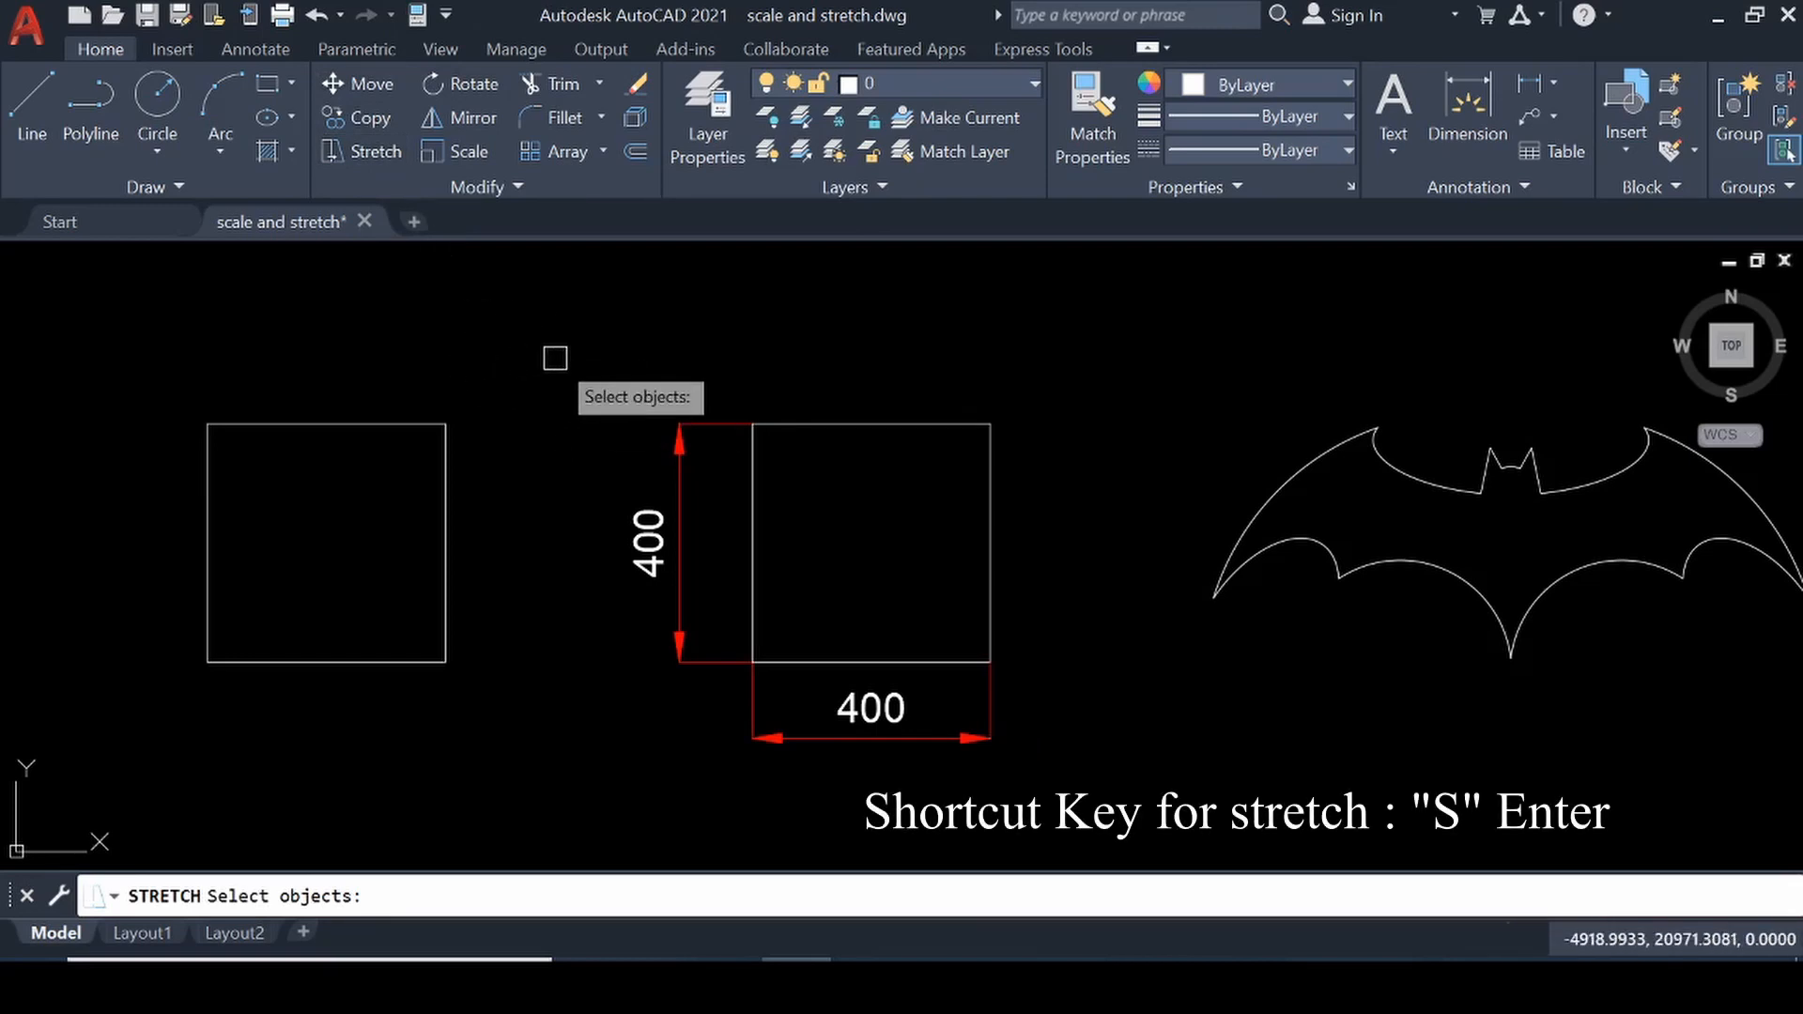
key(Escape)
text(S)
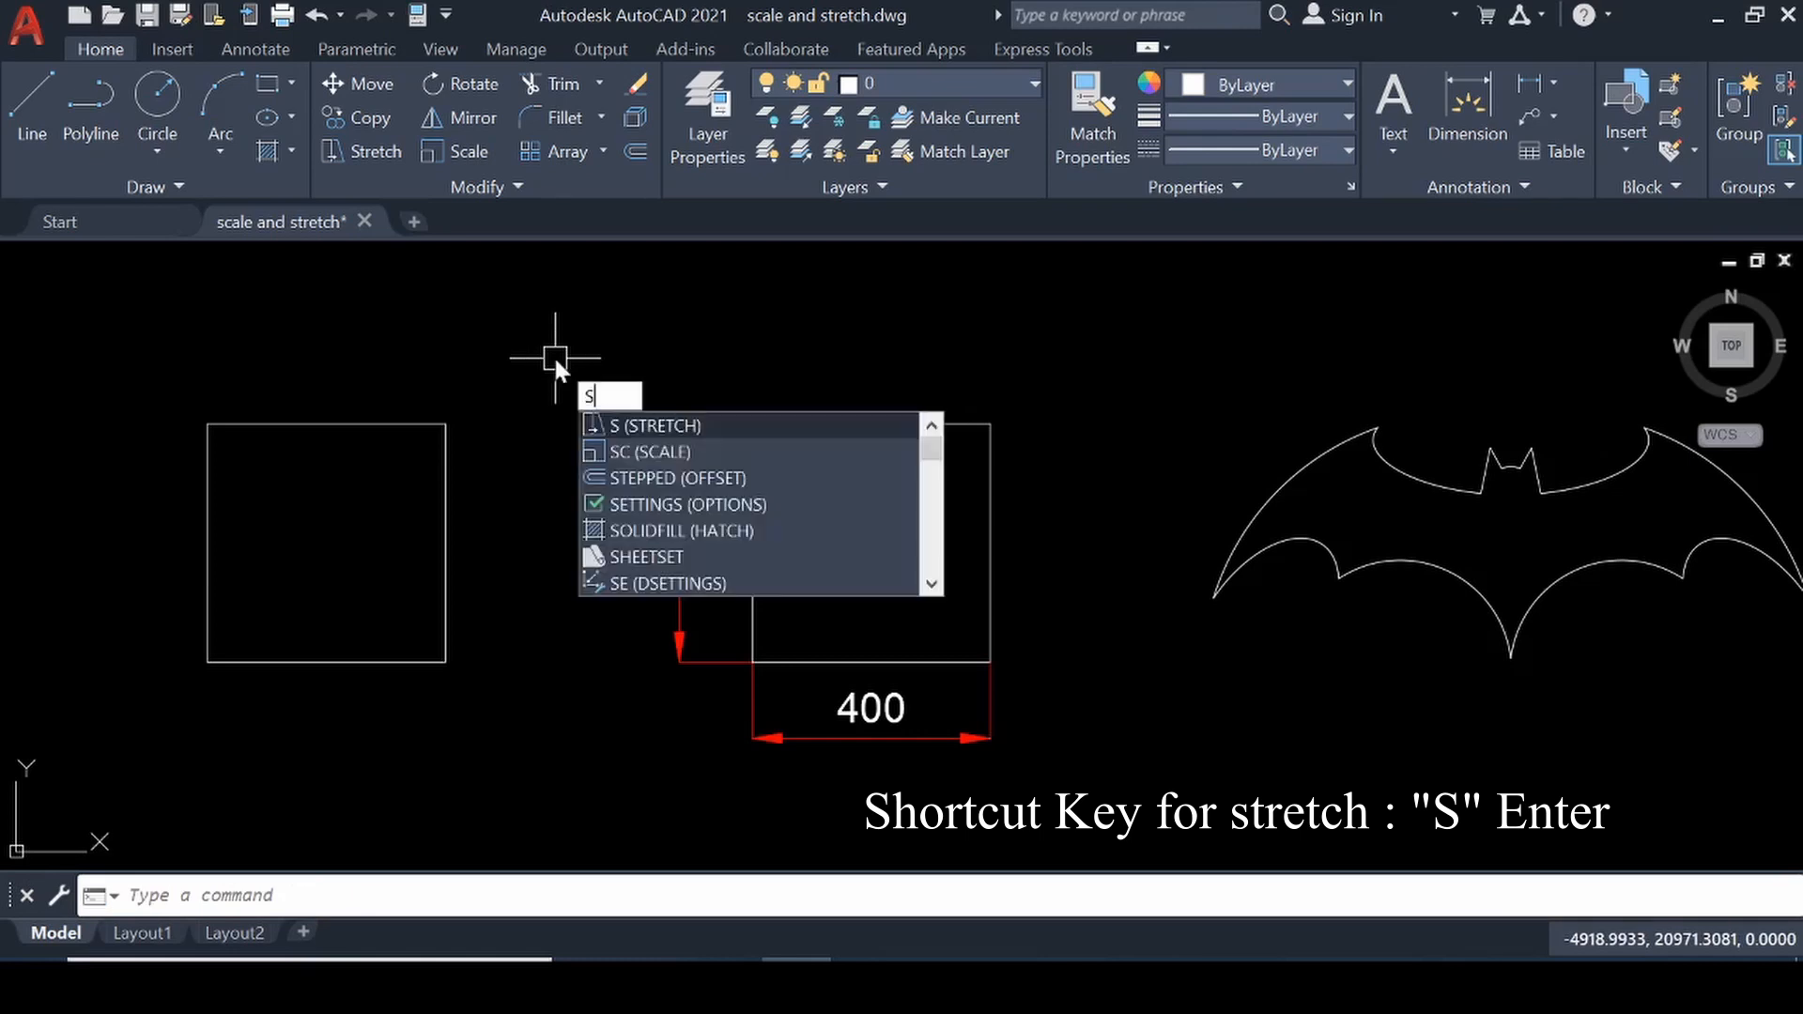
key(Return)
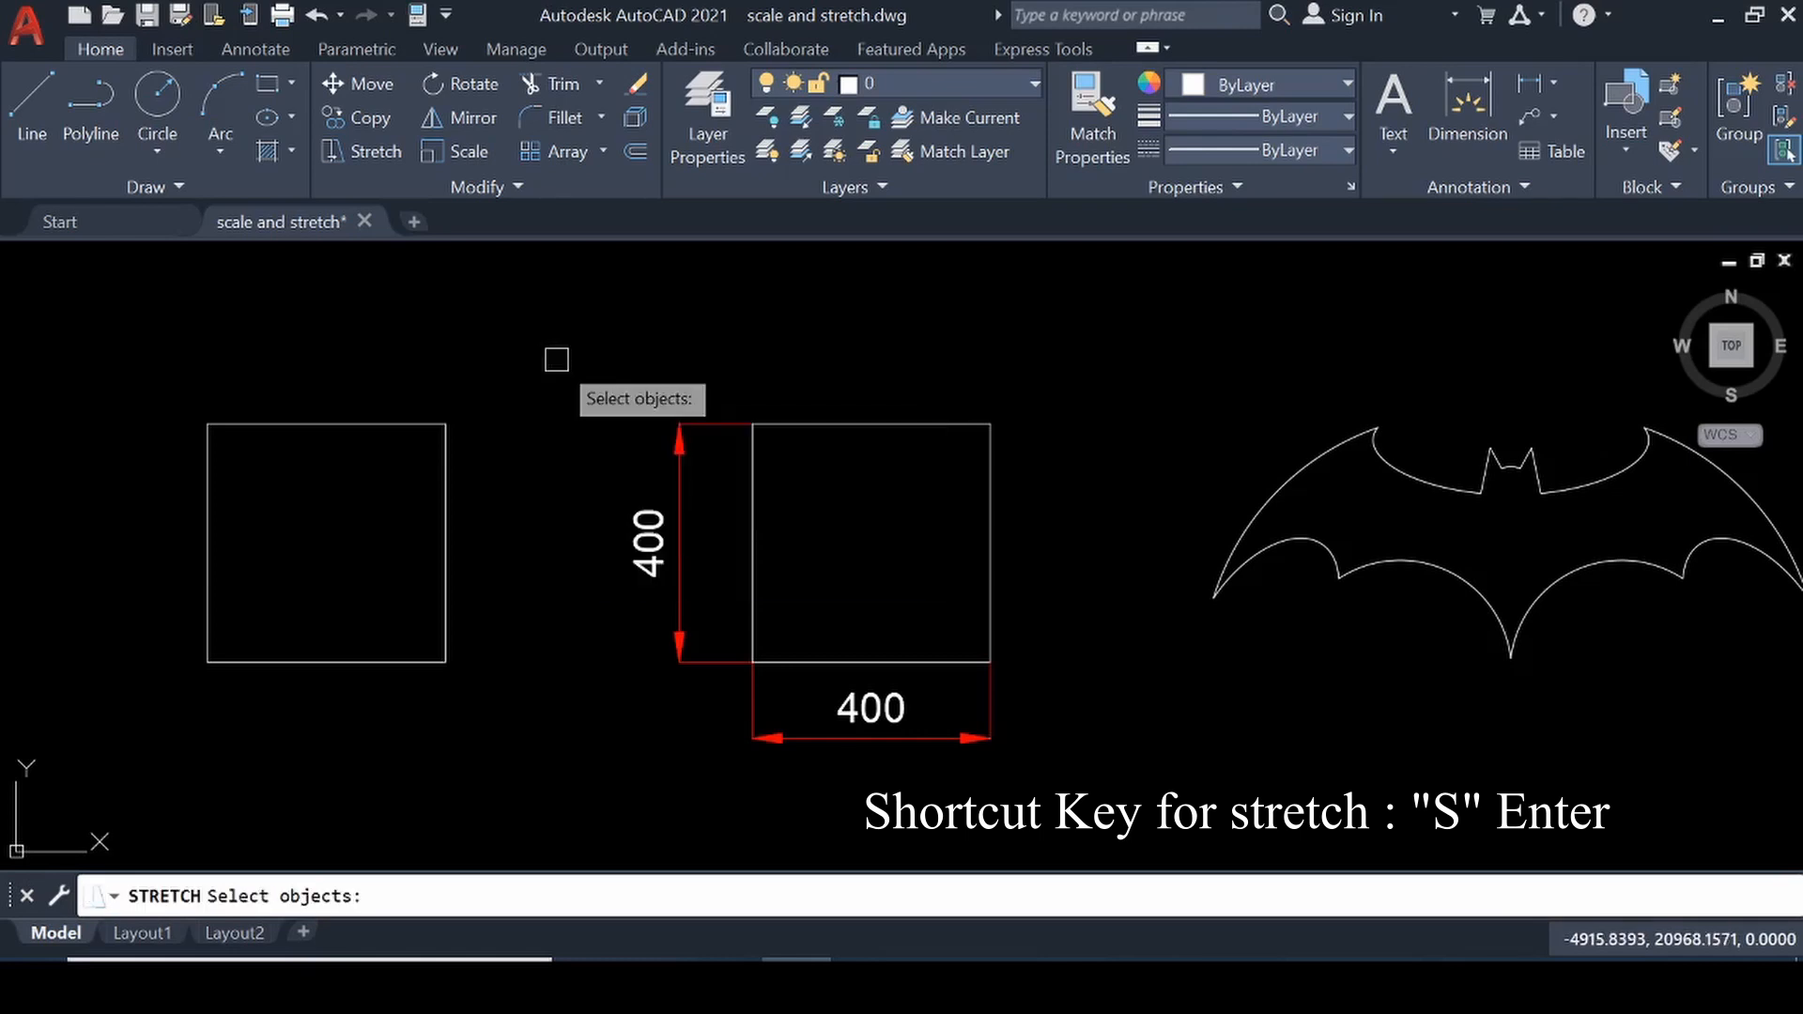
key(Escape)
text(S)
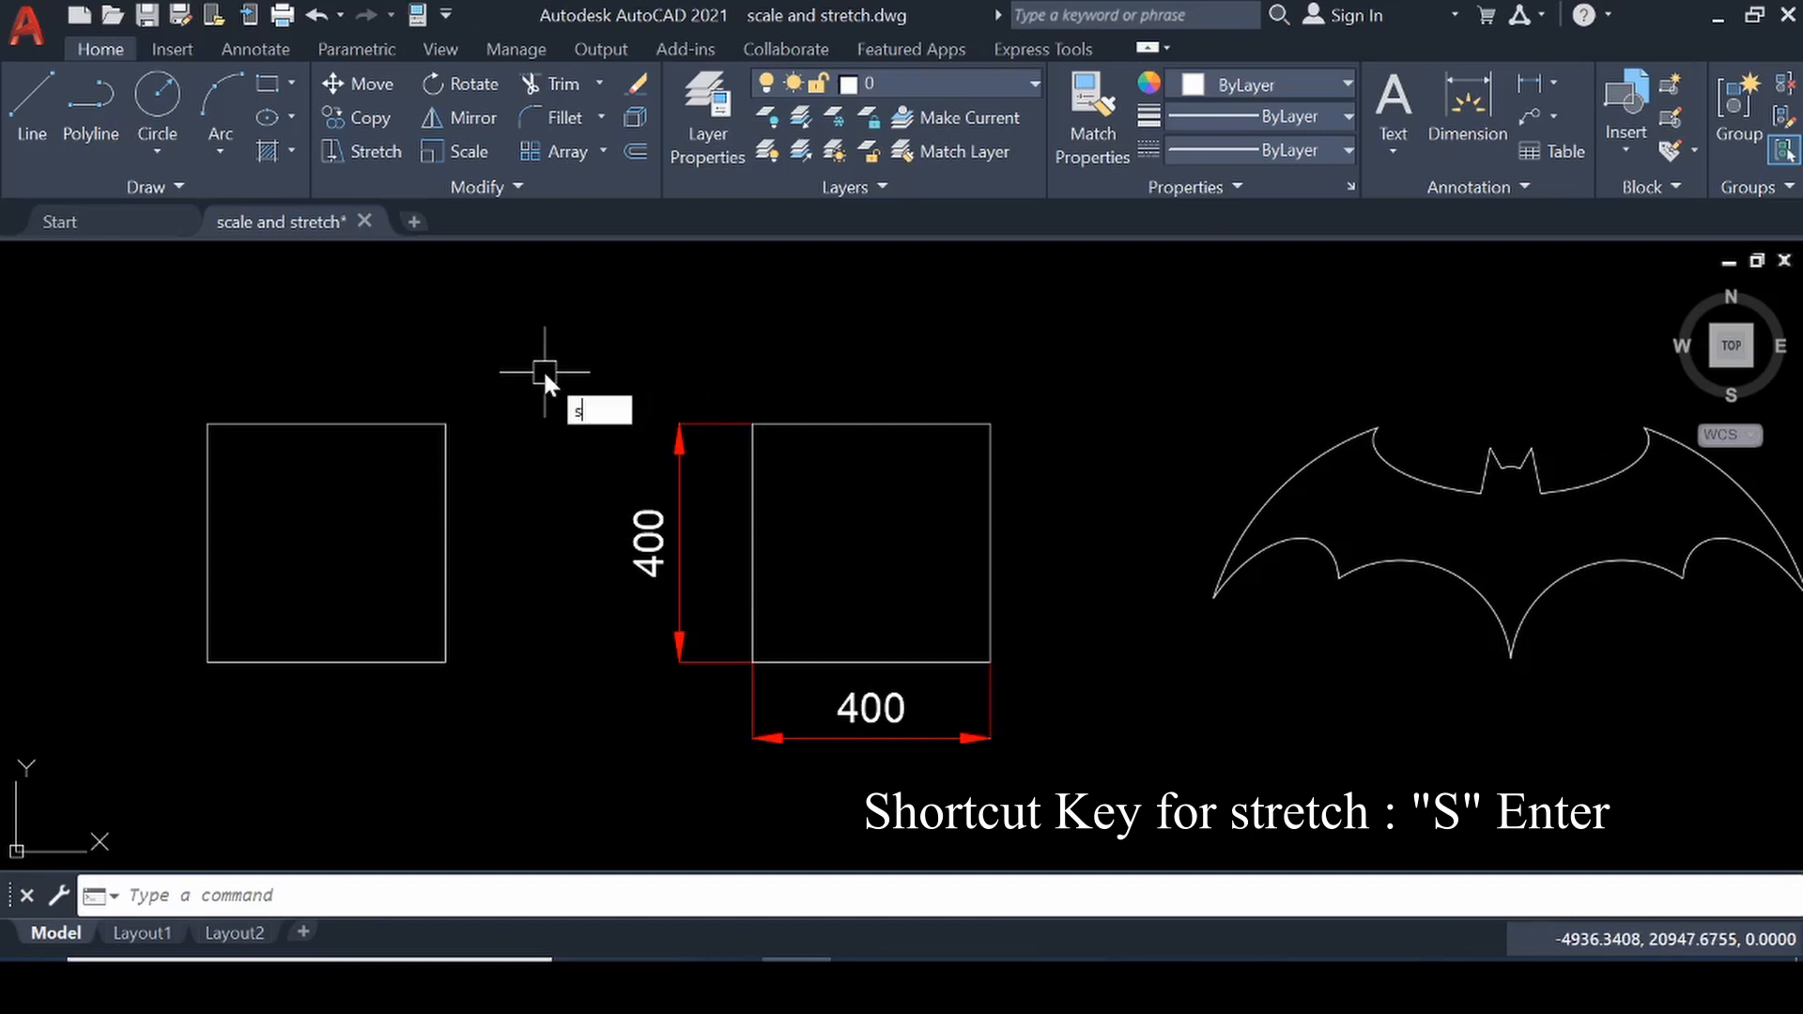
key(Return)
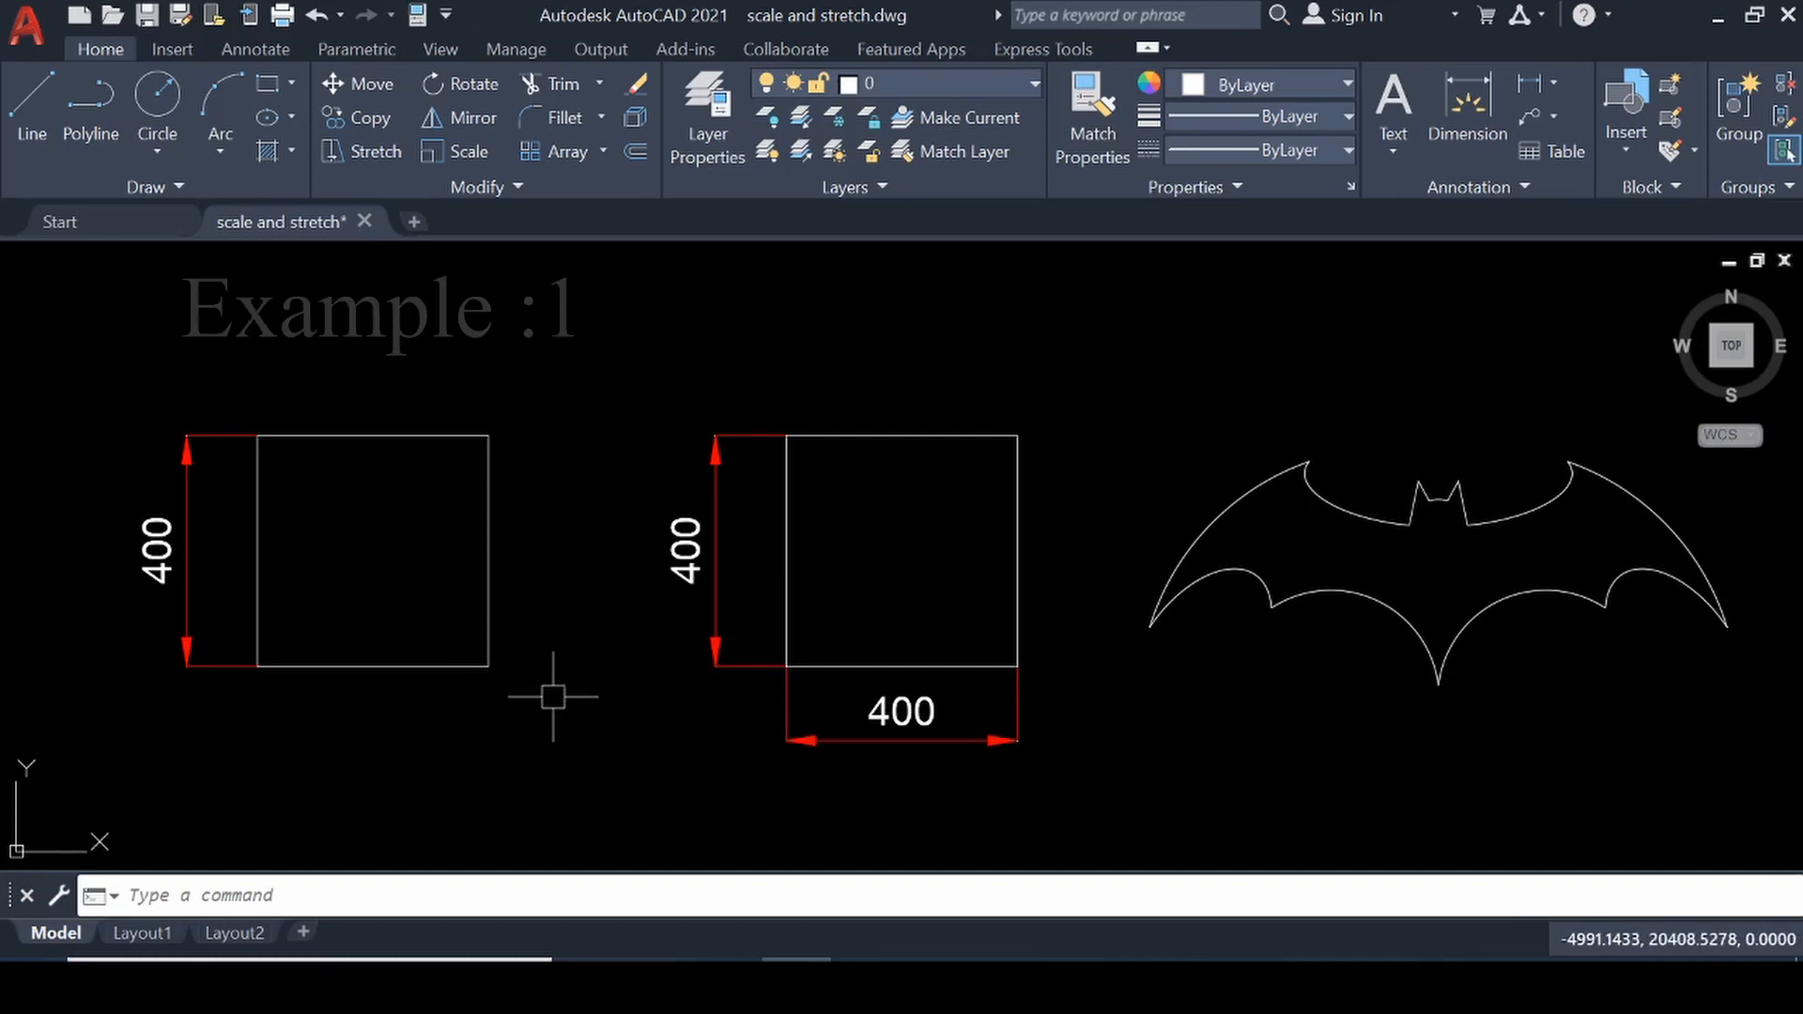
Step: Stretch the right side of the leftmost square horizontally to the right with ortho on, turning it into a wider rectangle
text(s)
key(Return)
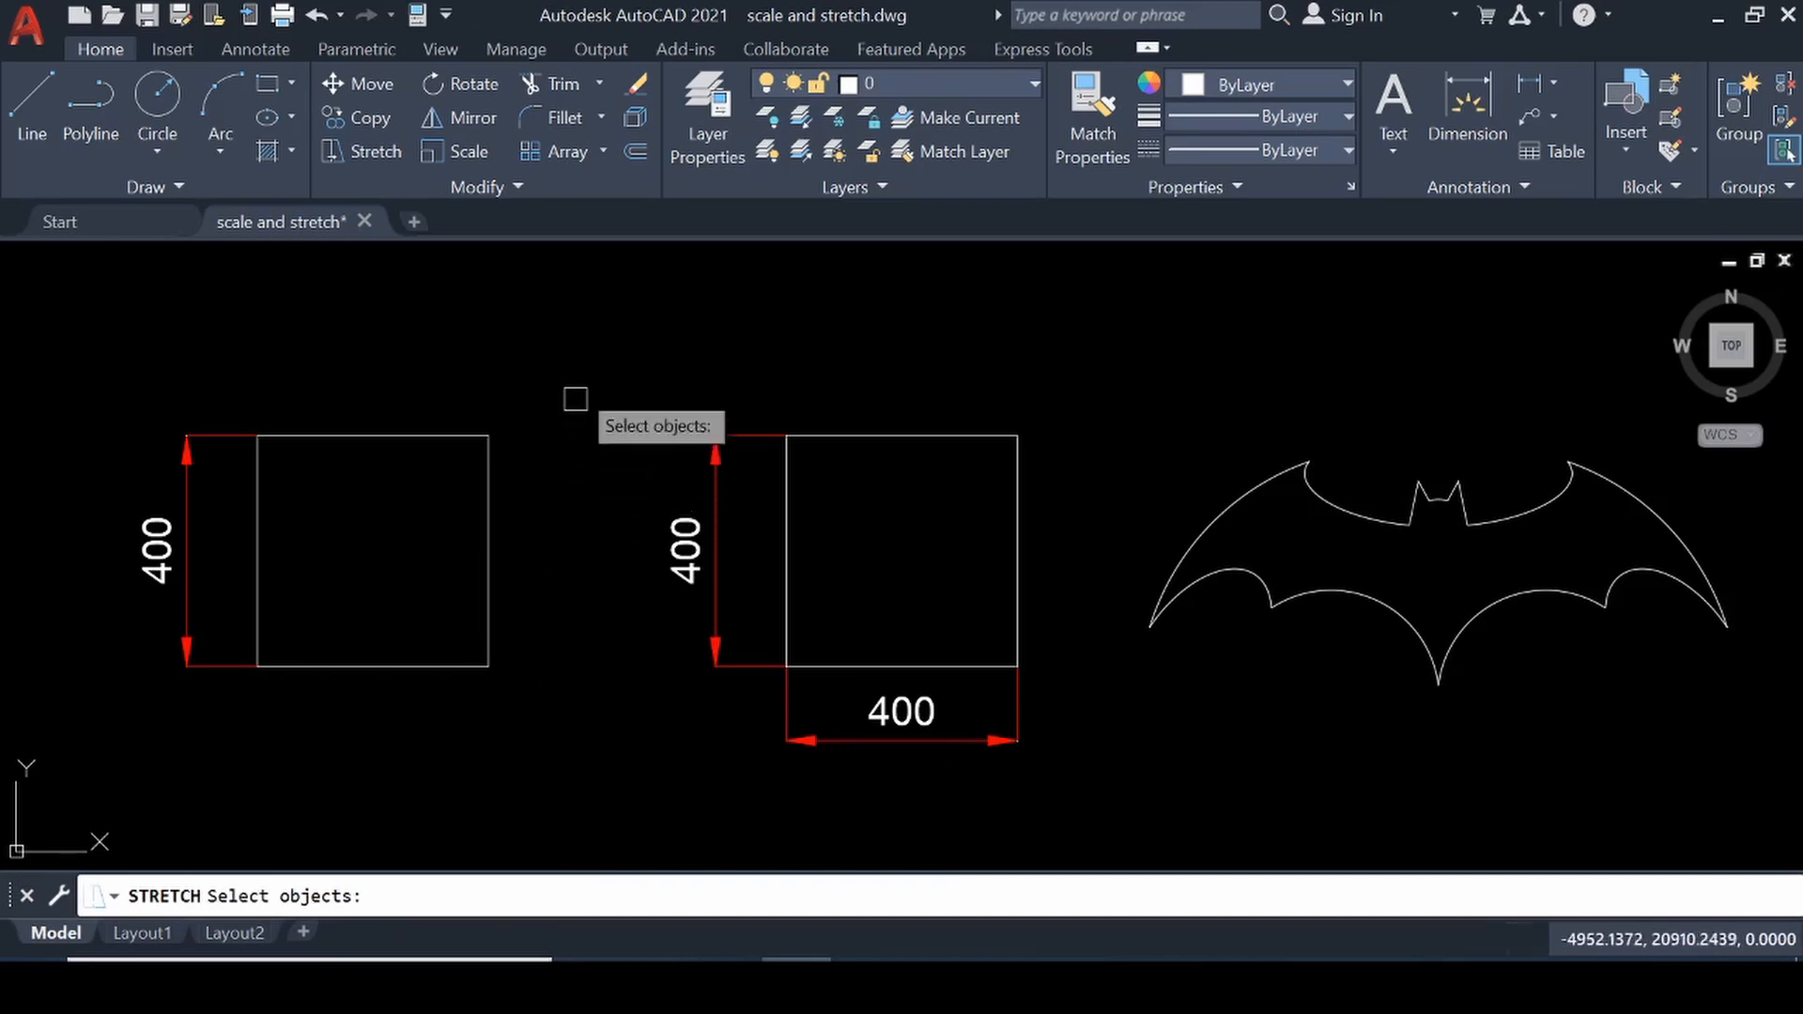
click(578, 340)
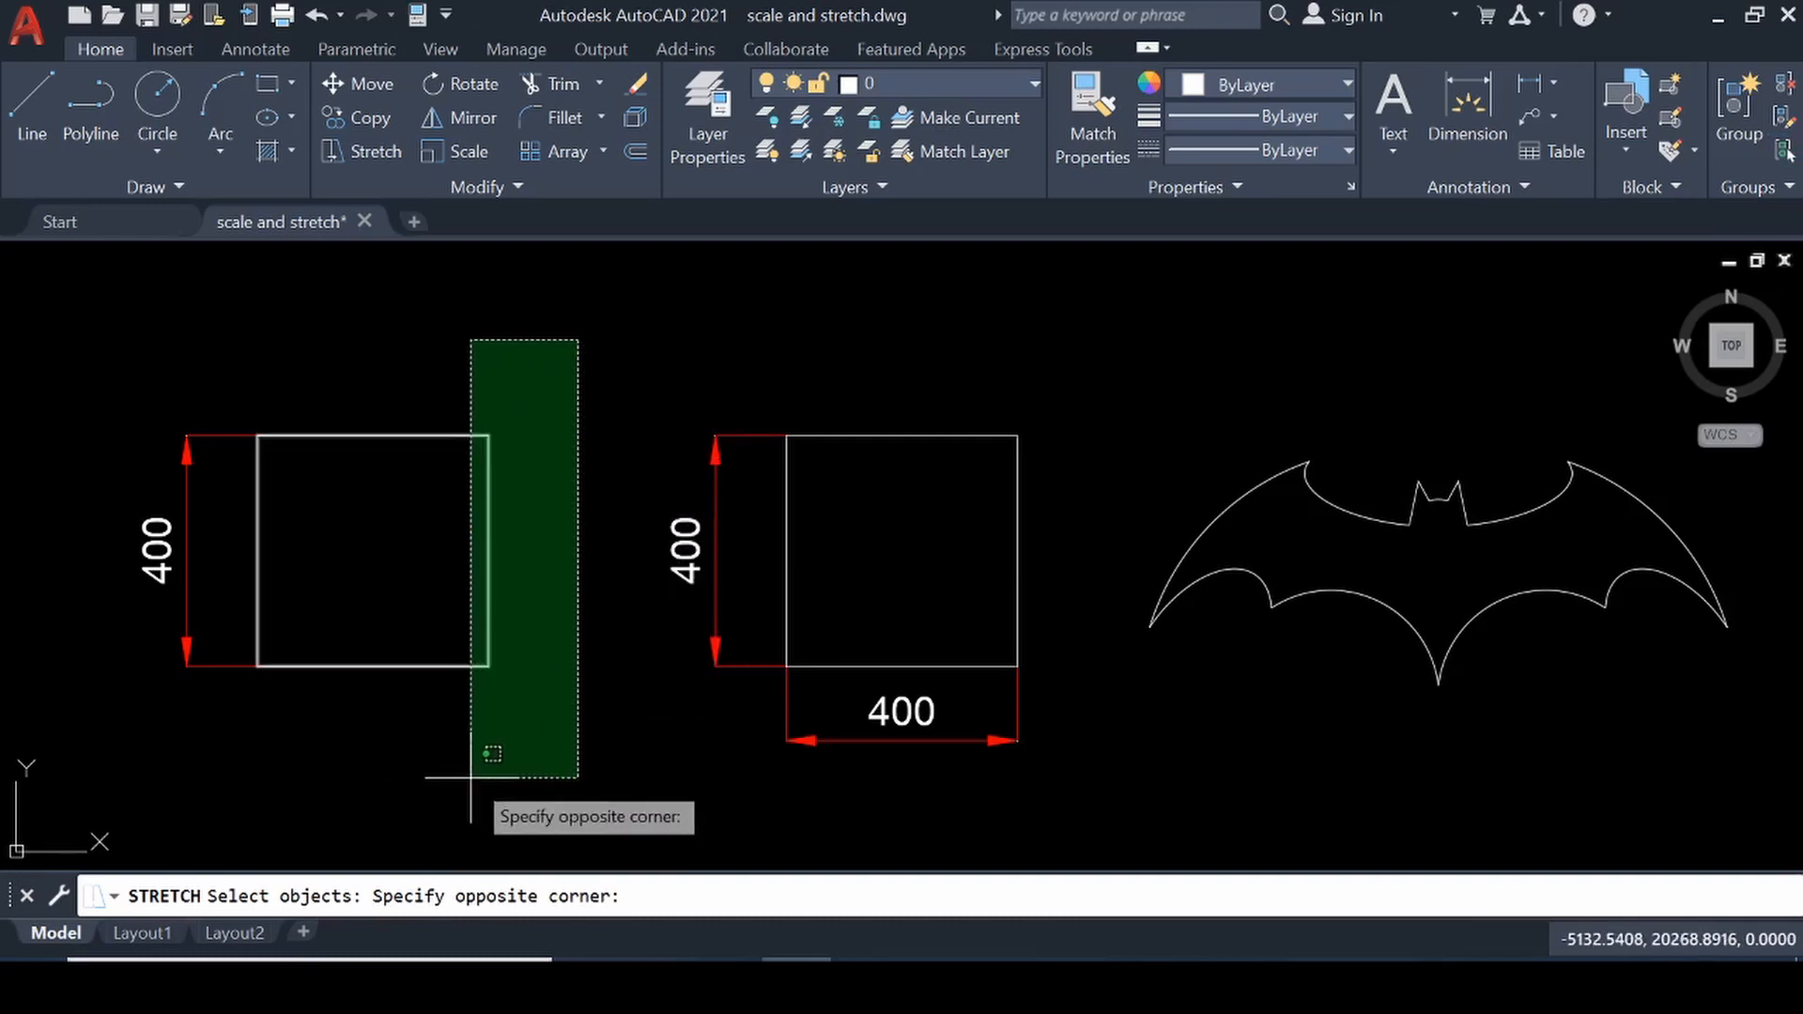
click(408, 784)
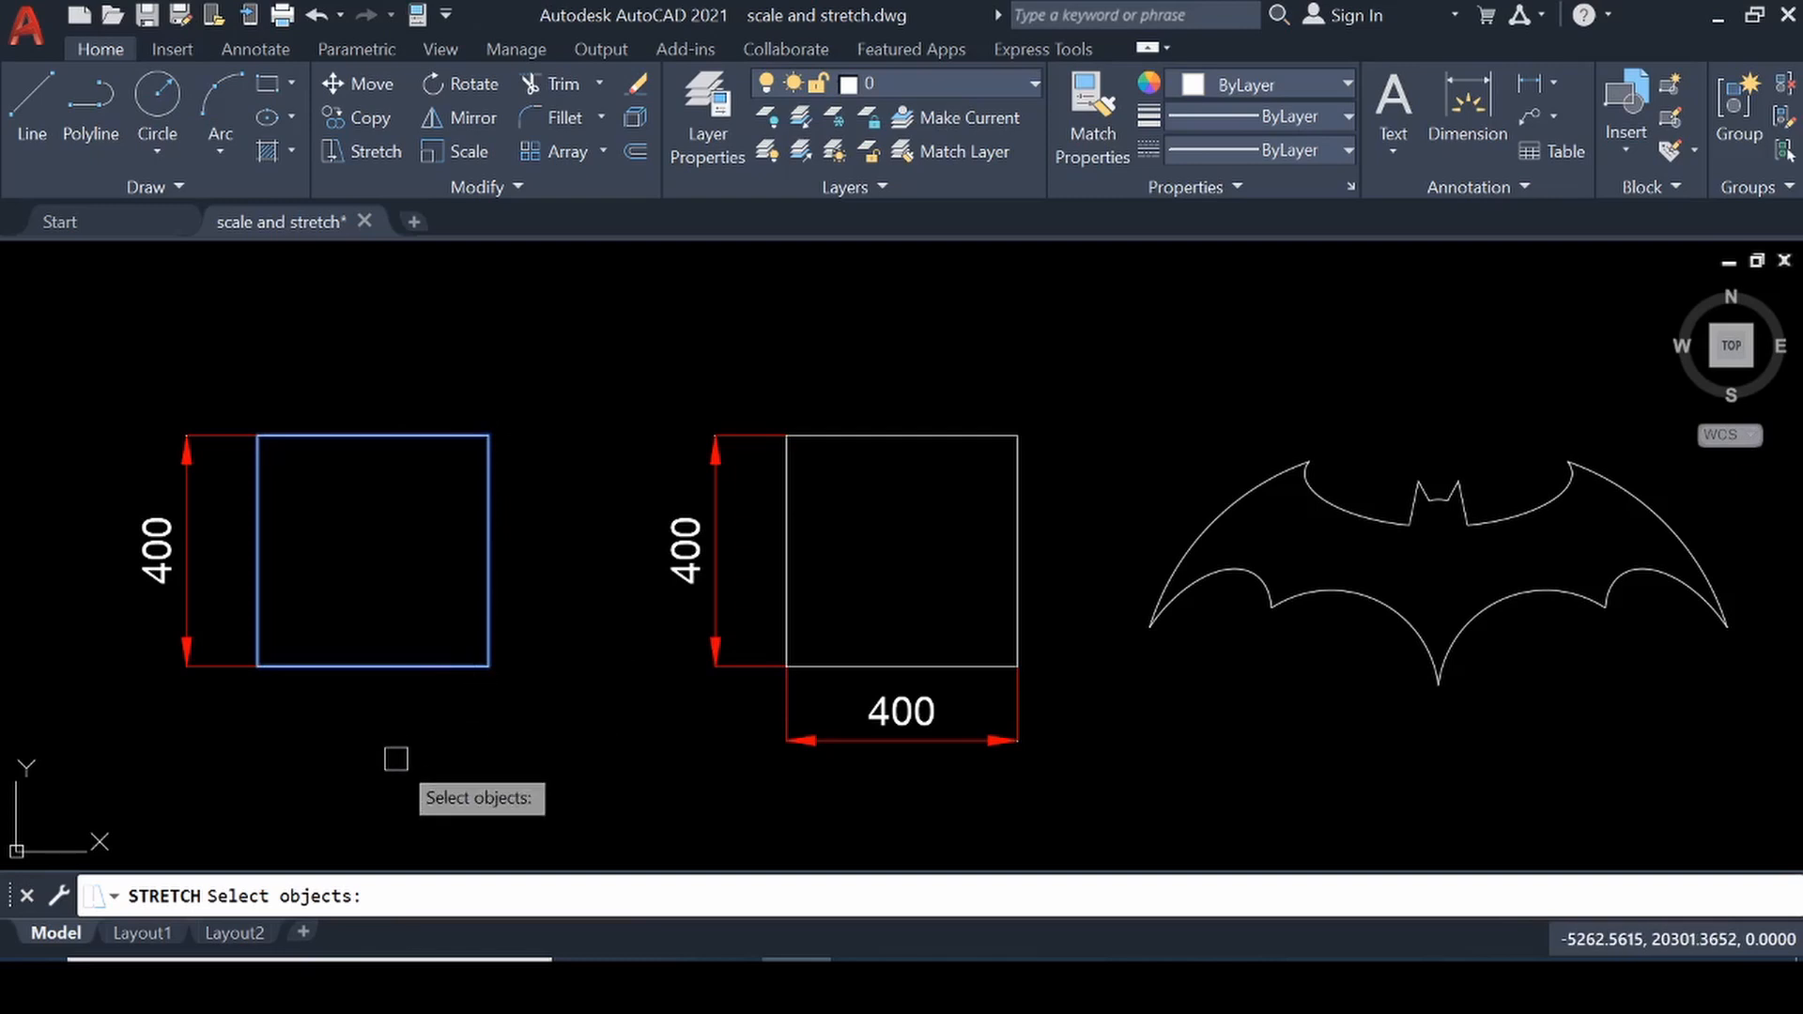
key(Return)
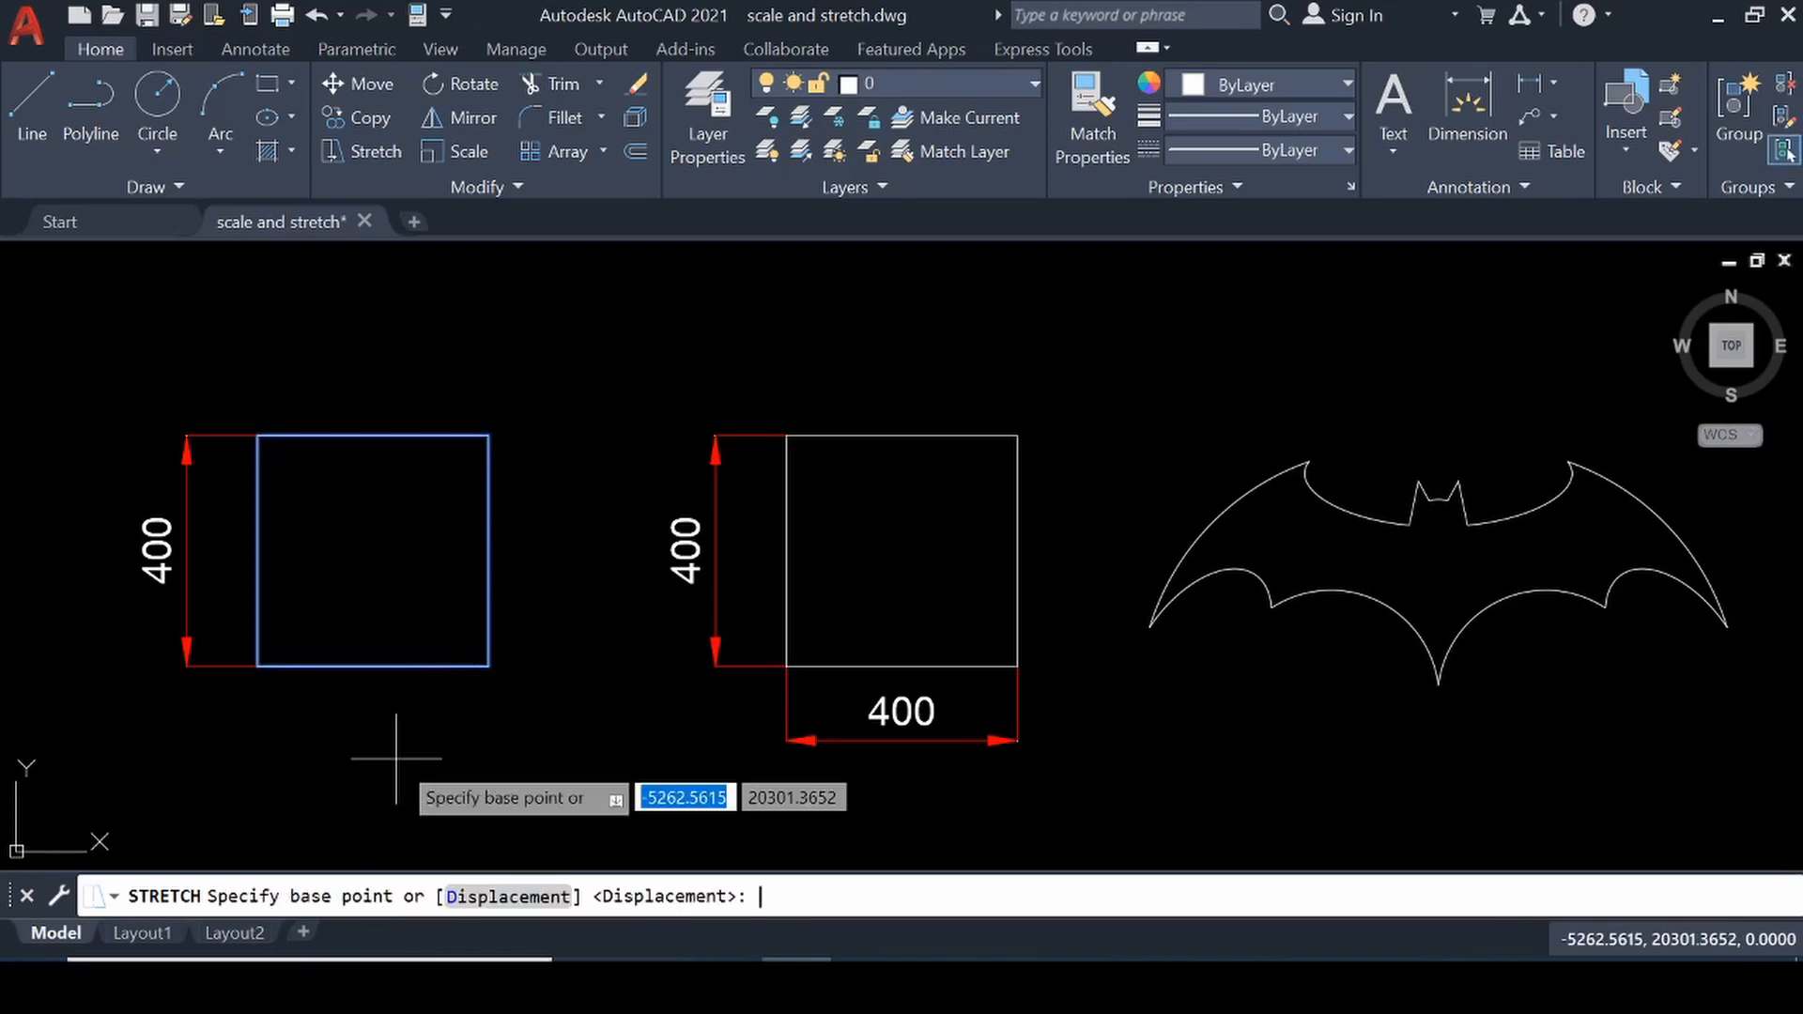
click(320, 754)
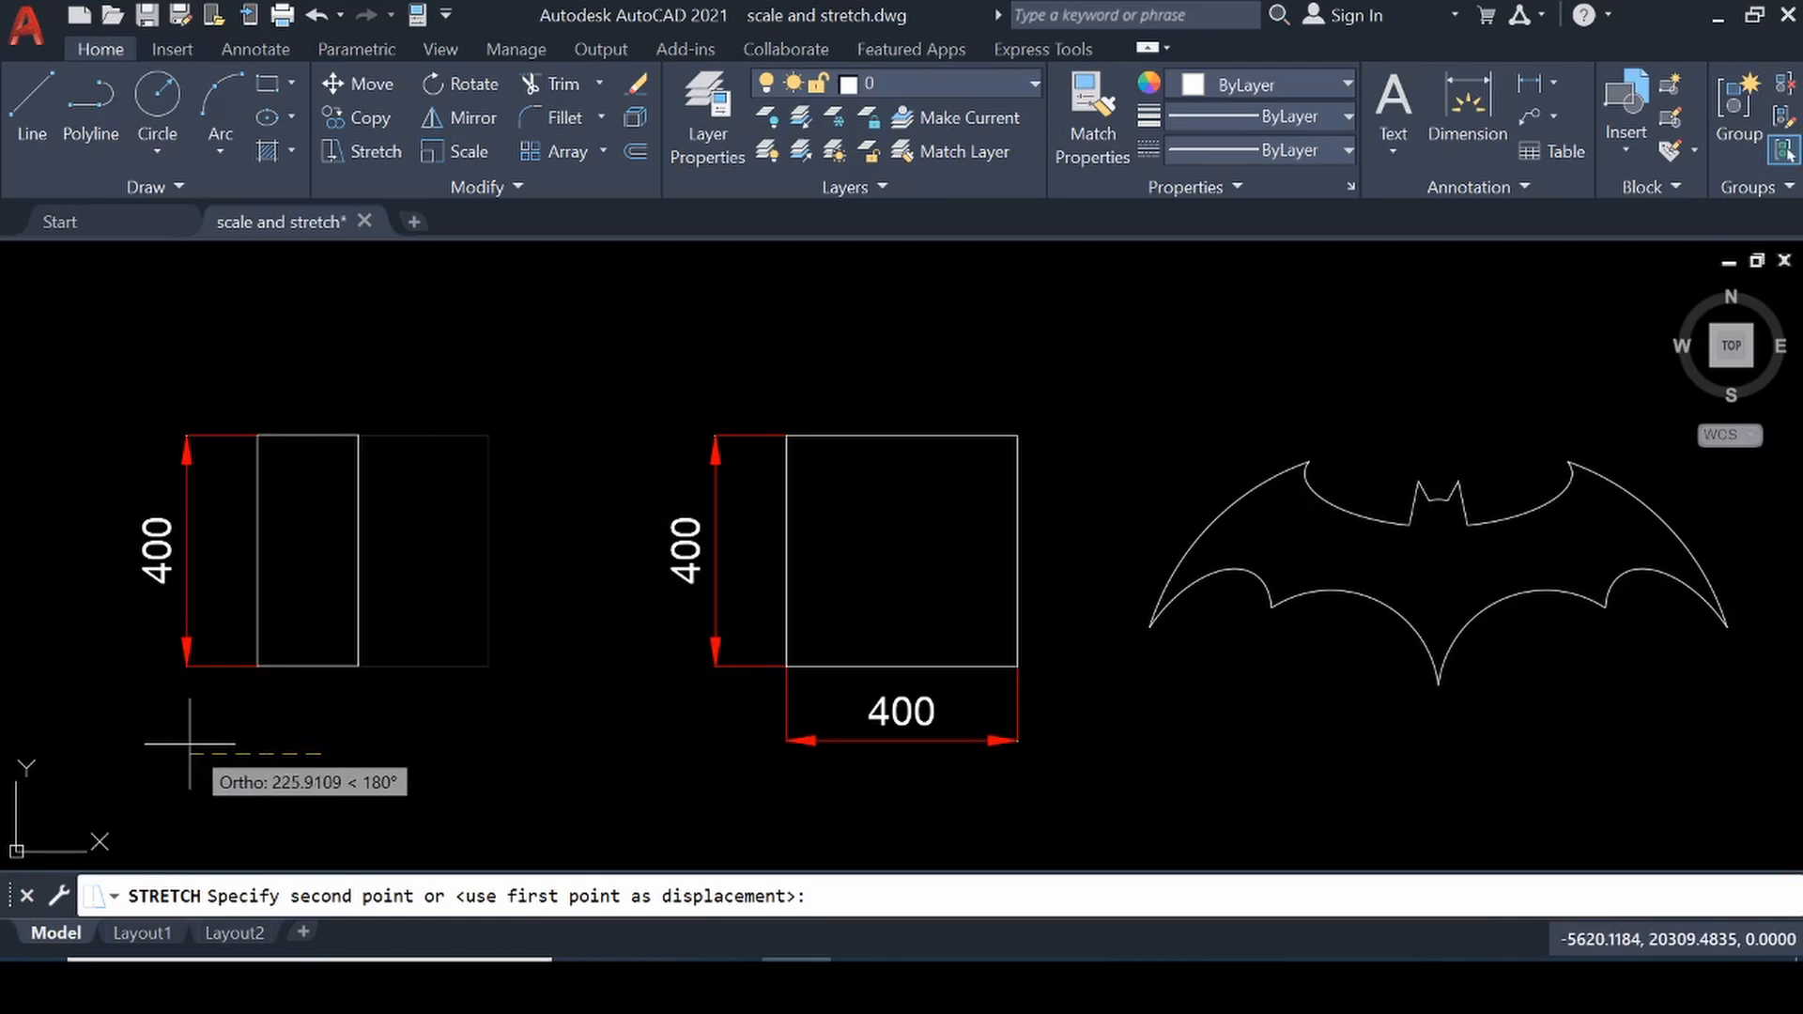
click(415, 745)
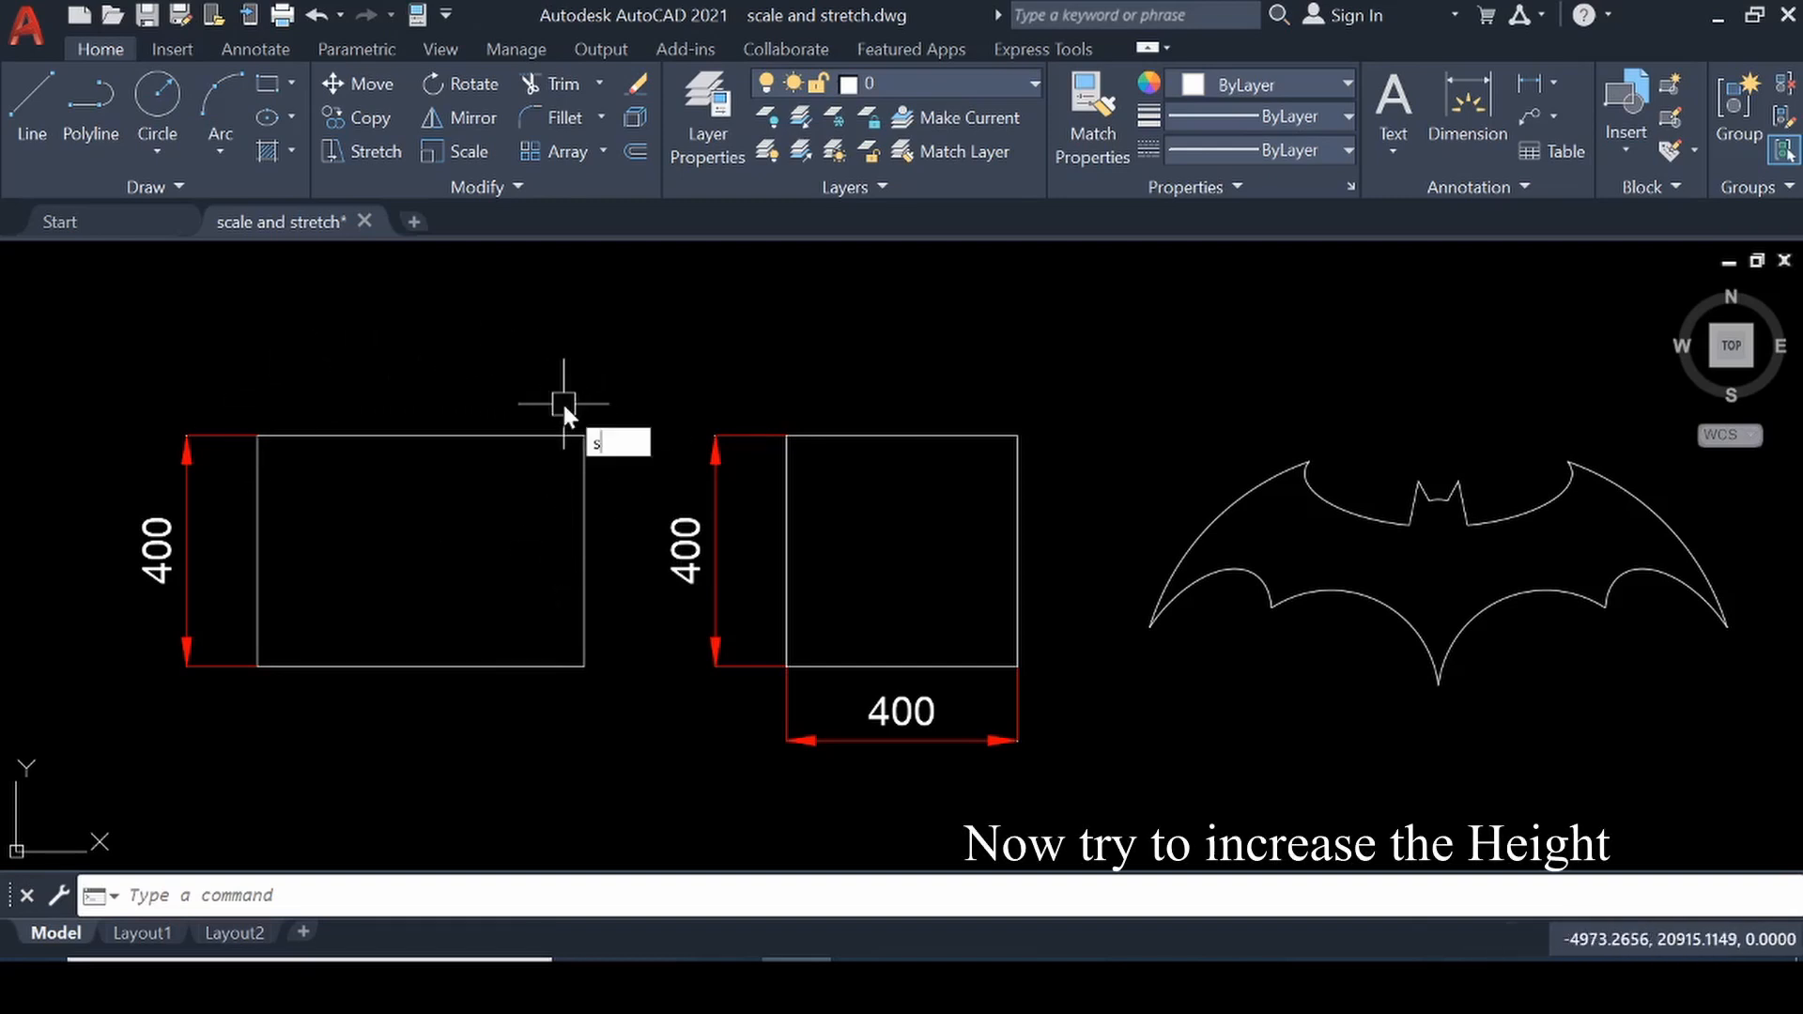
Step: Stretch the top edge of the leftmost rectangle, together with its vertical dimension, straight up by 100 with ortho on
key(Return)
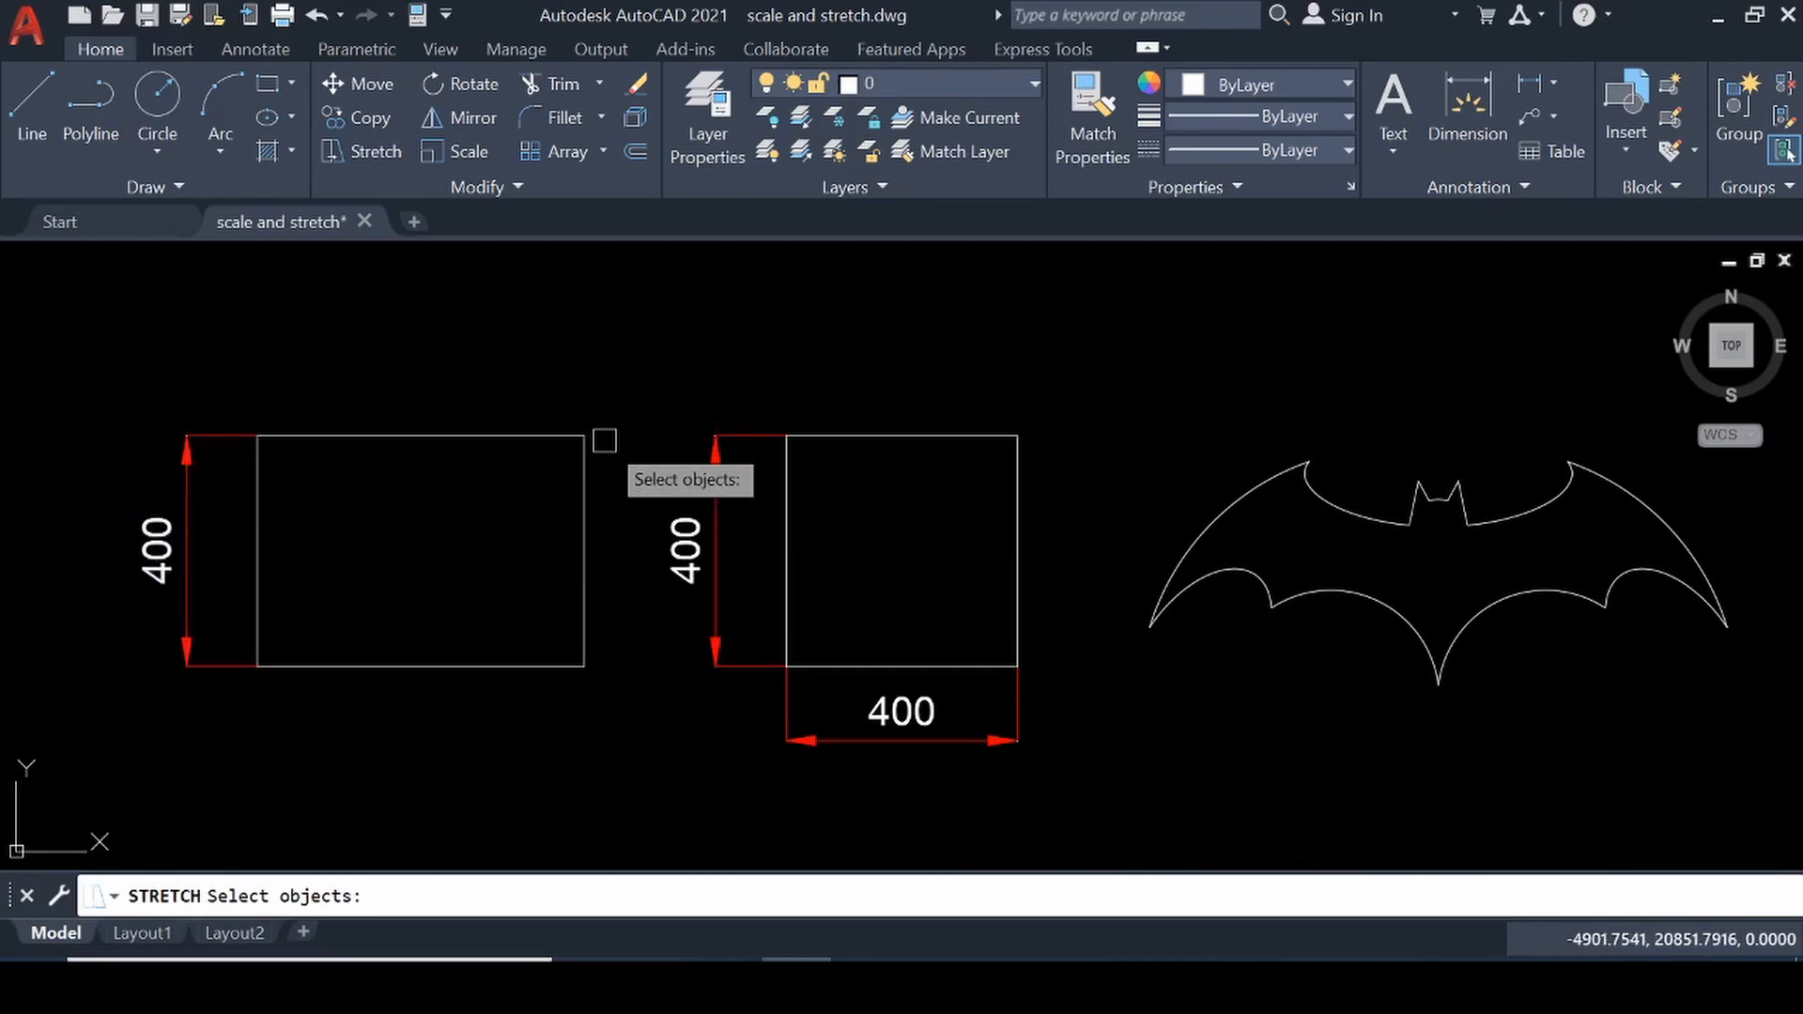
click(645, 332)
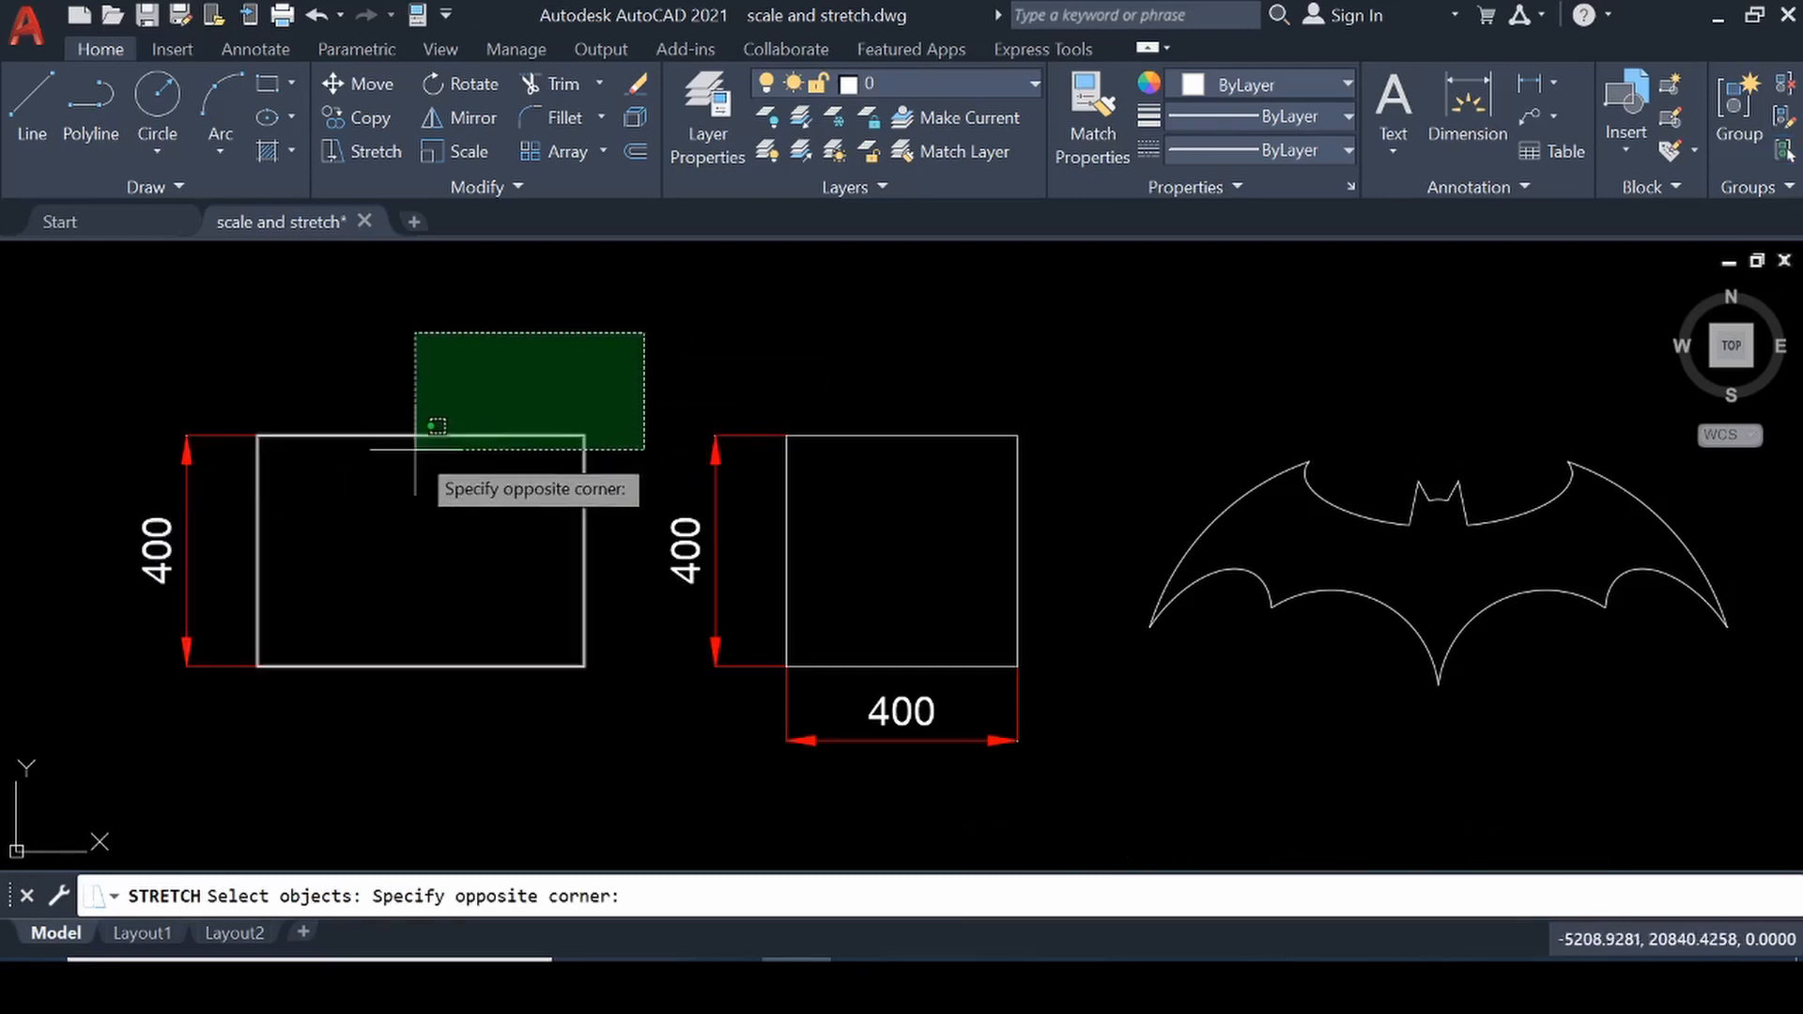
click(221, 503)
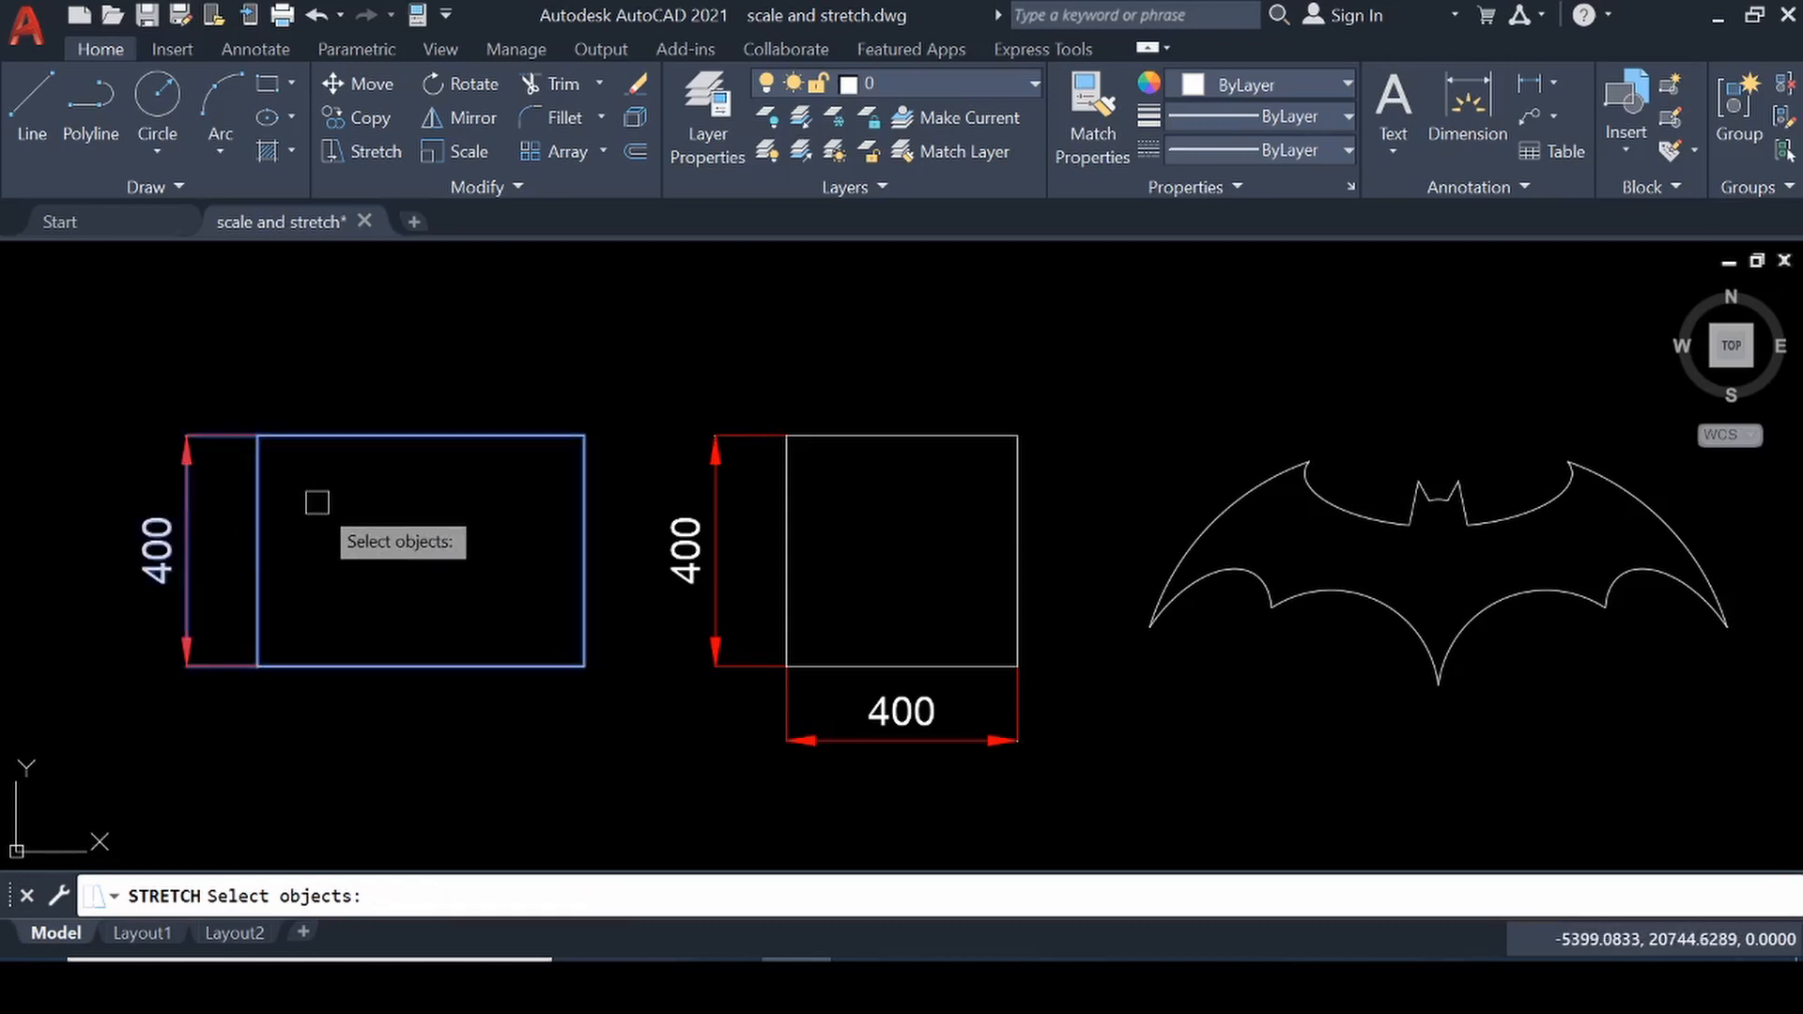
key(Return)
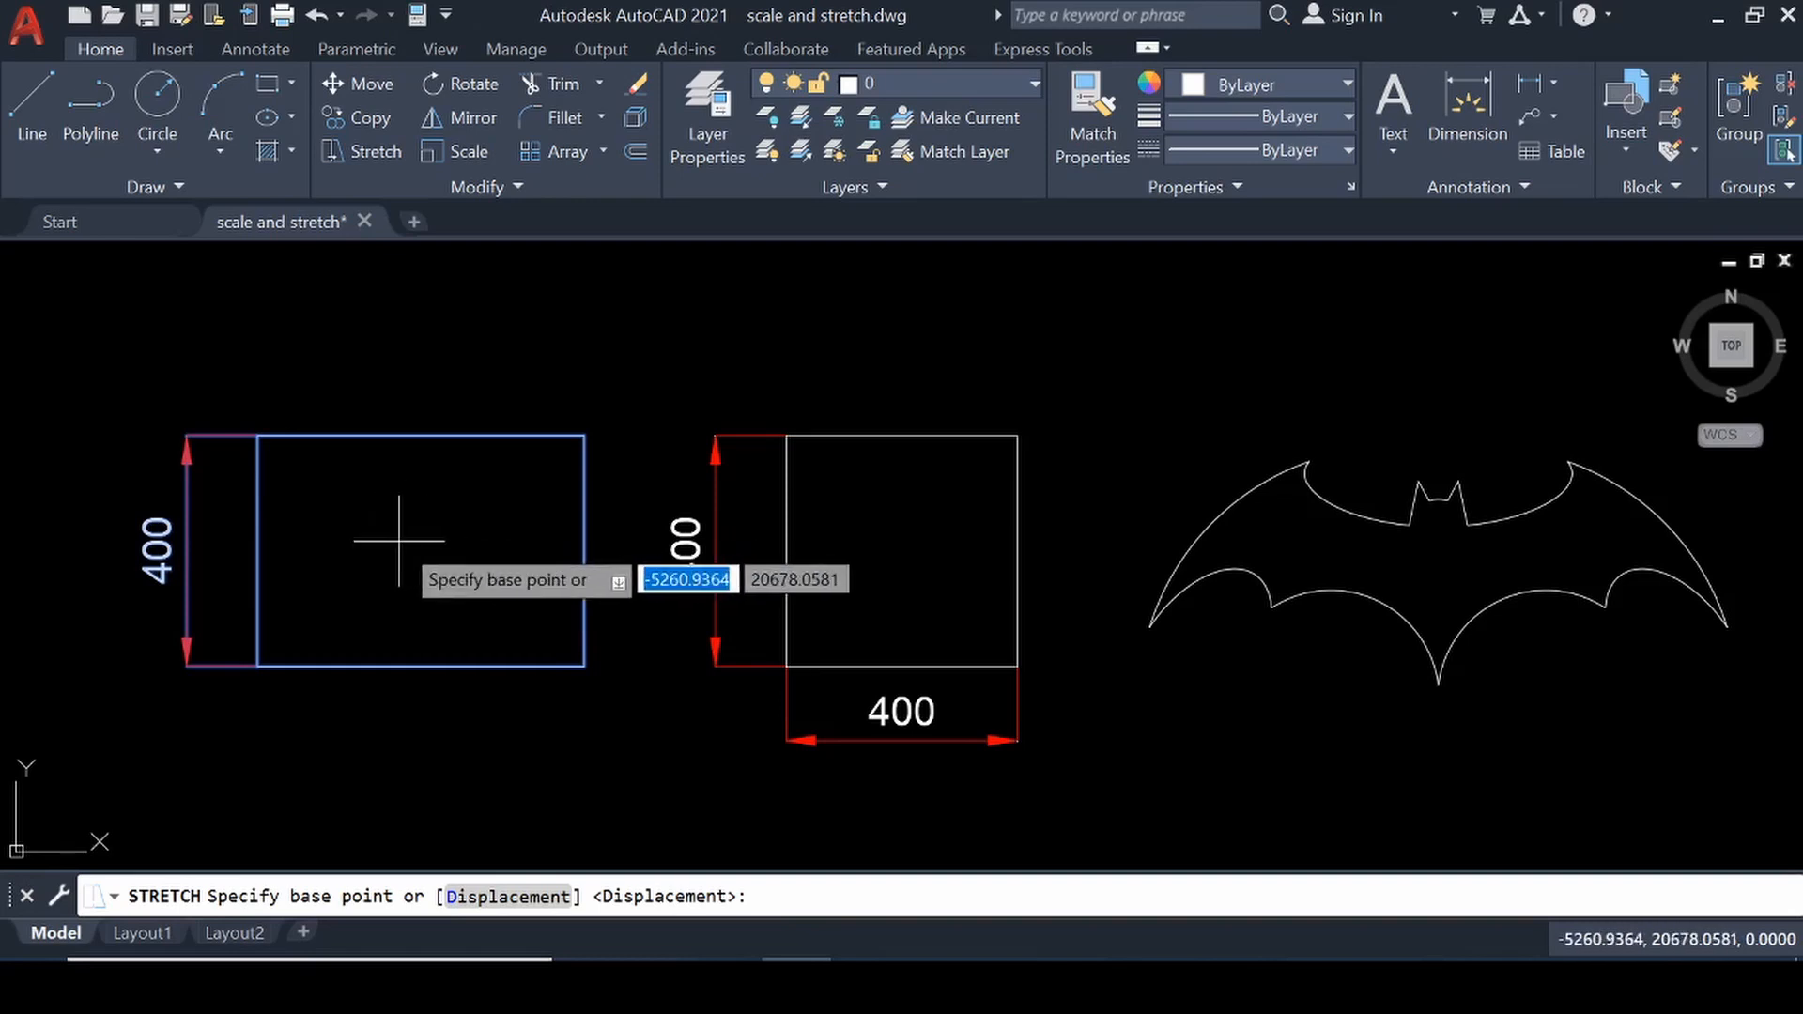
click(412, 545)
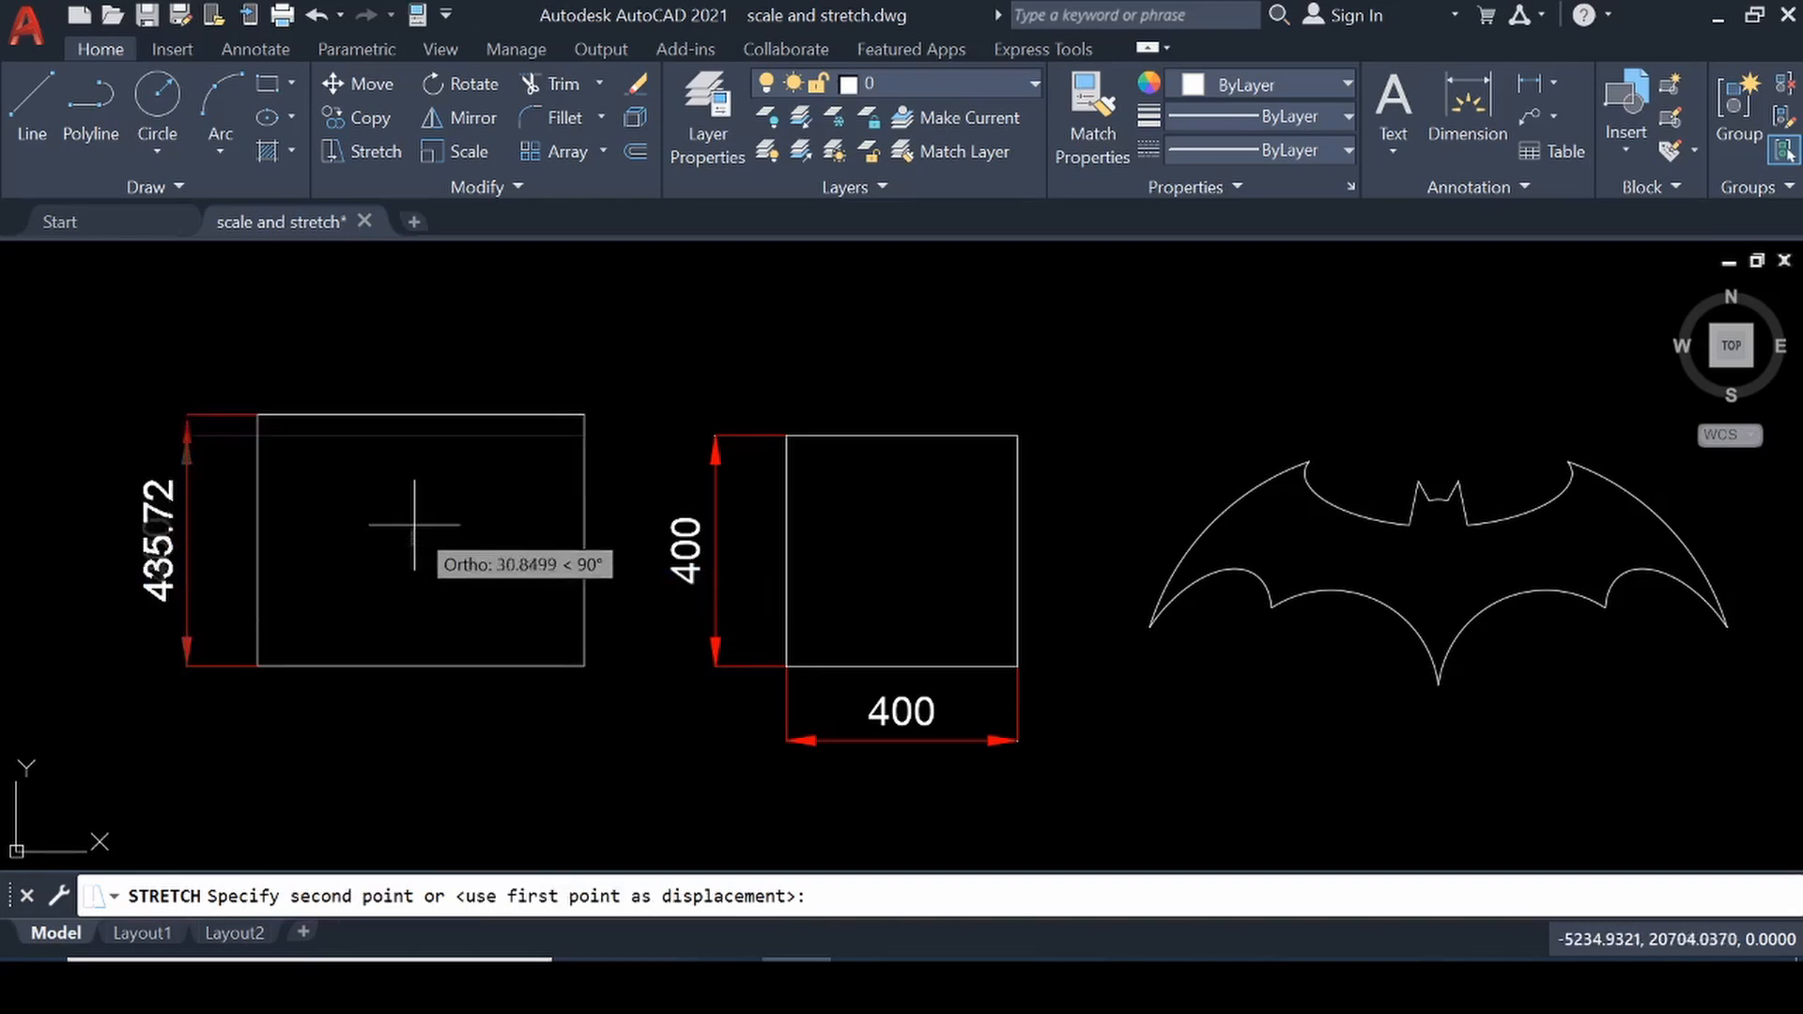
key(F8)
key(F8)
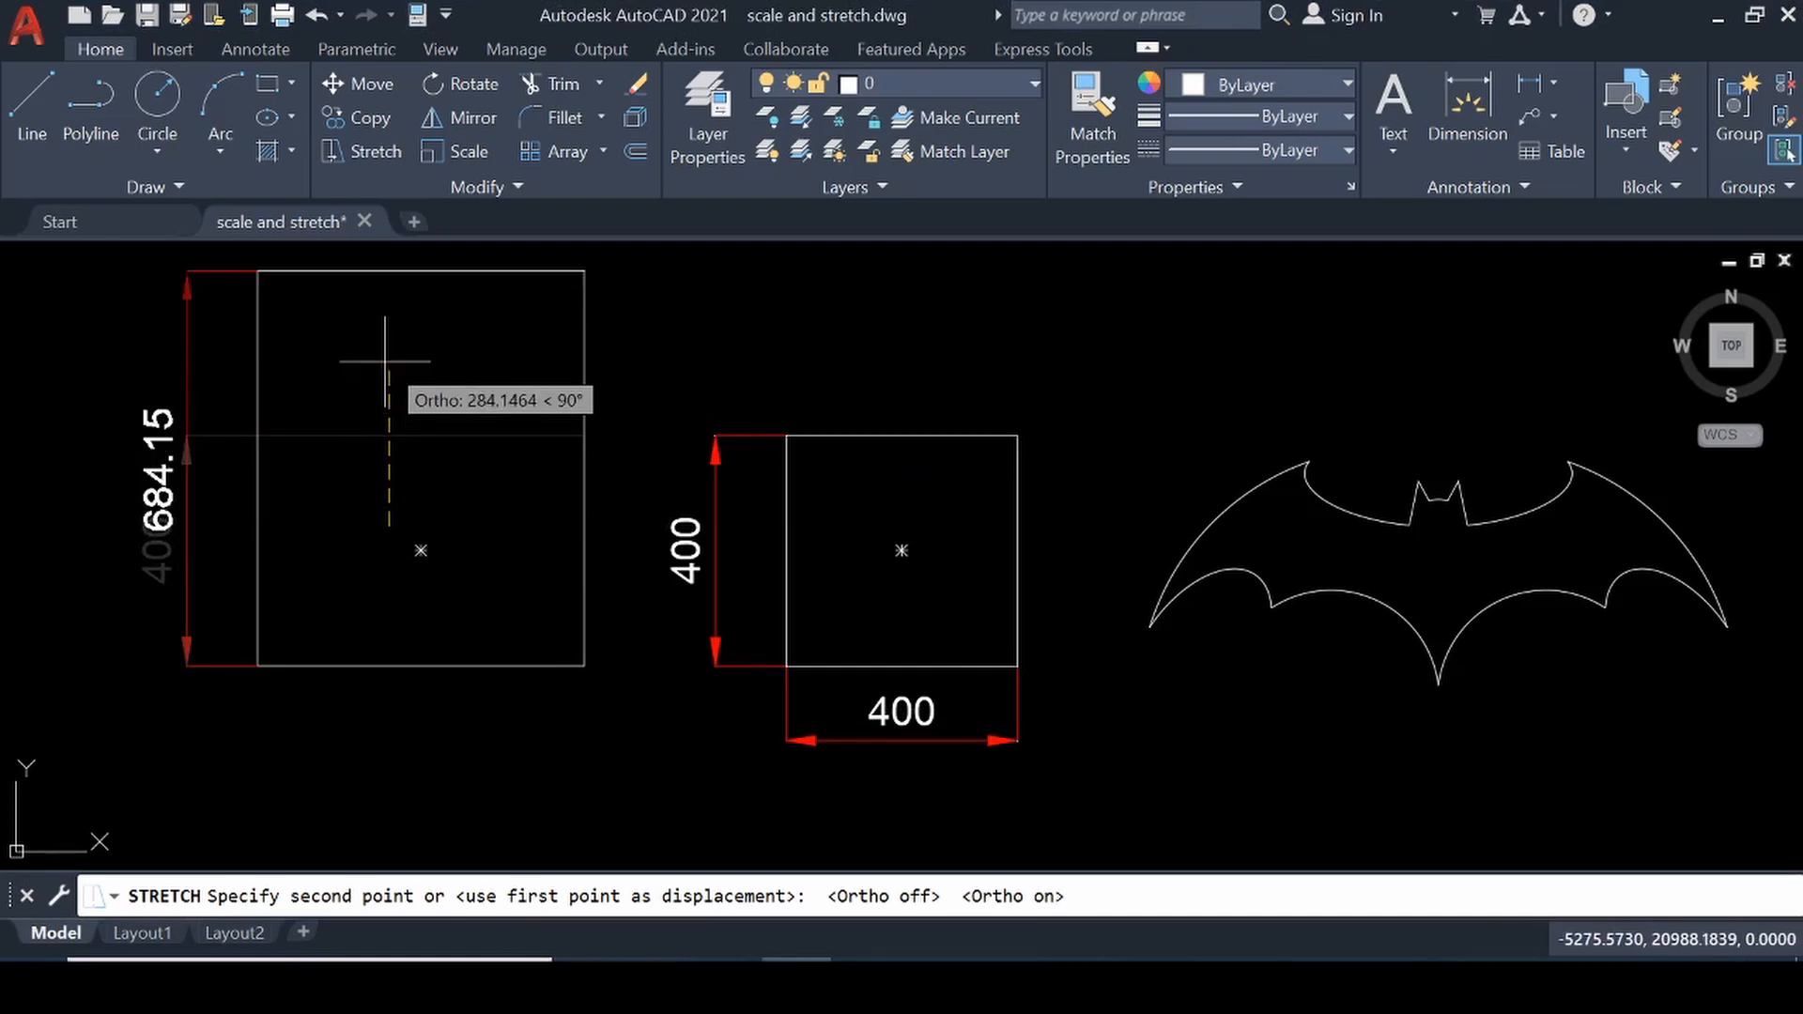
text(10)
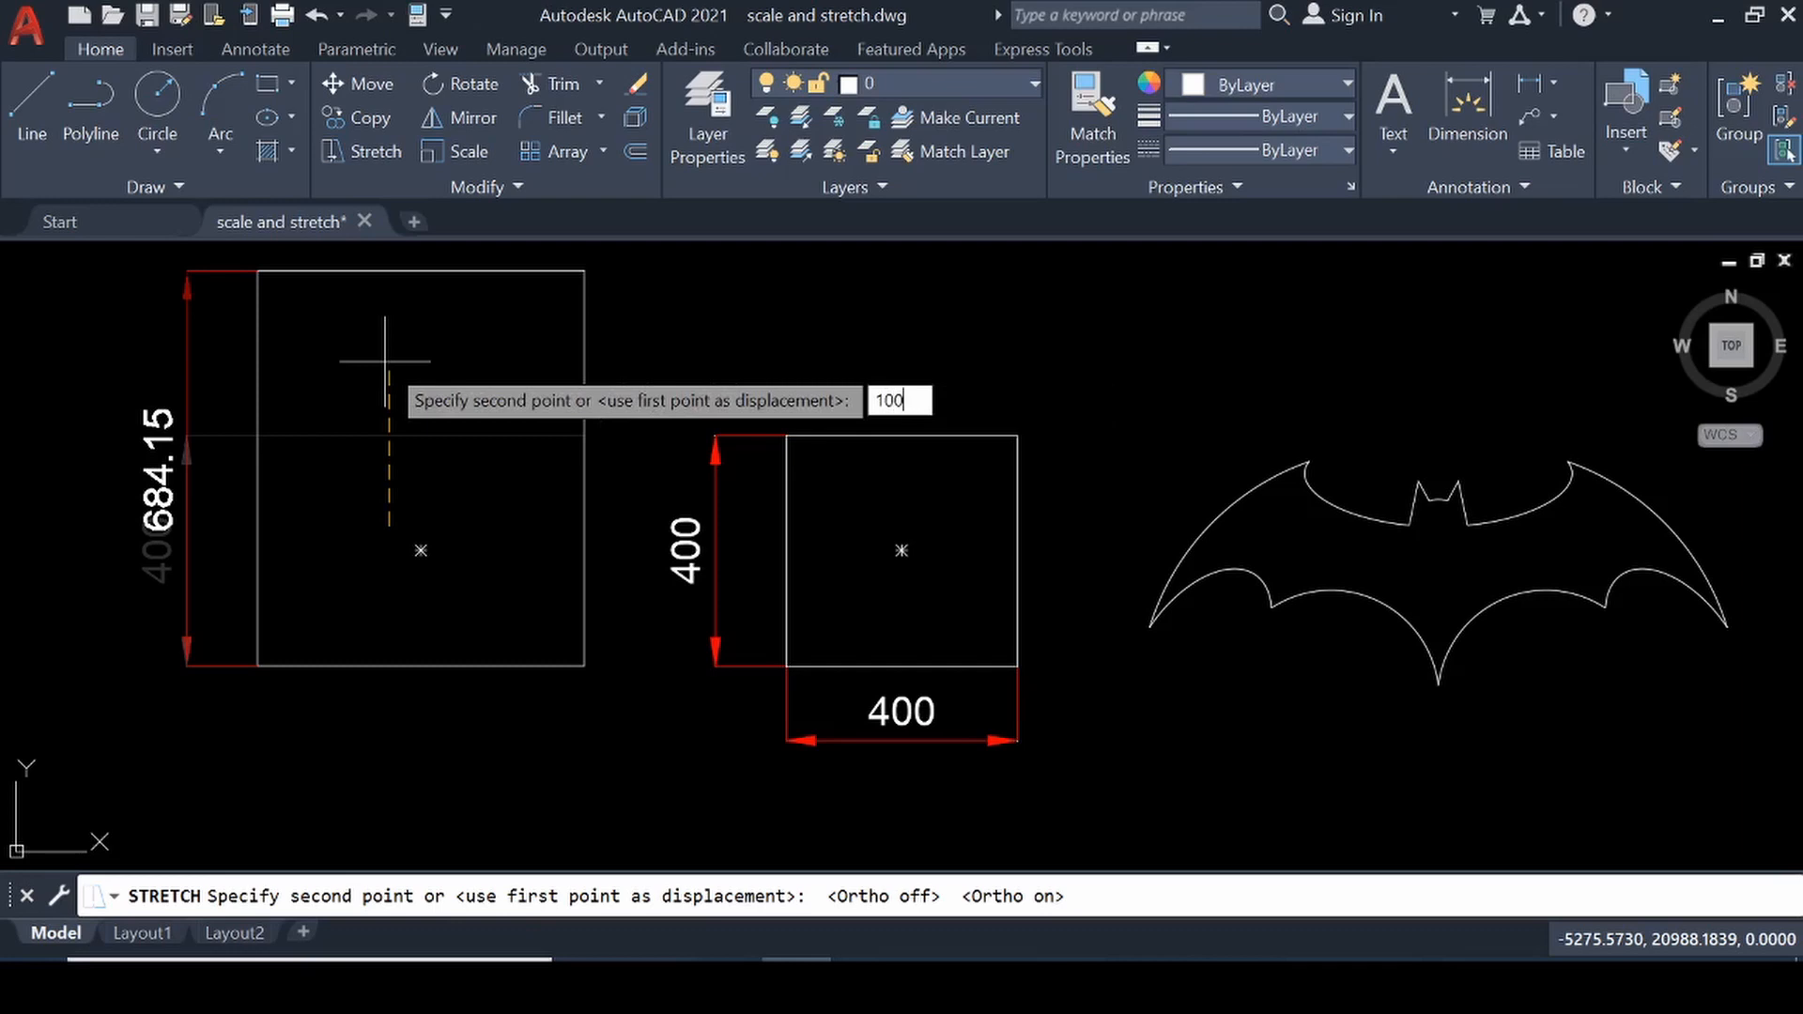
text(0)
key(Return)
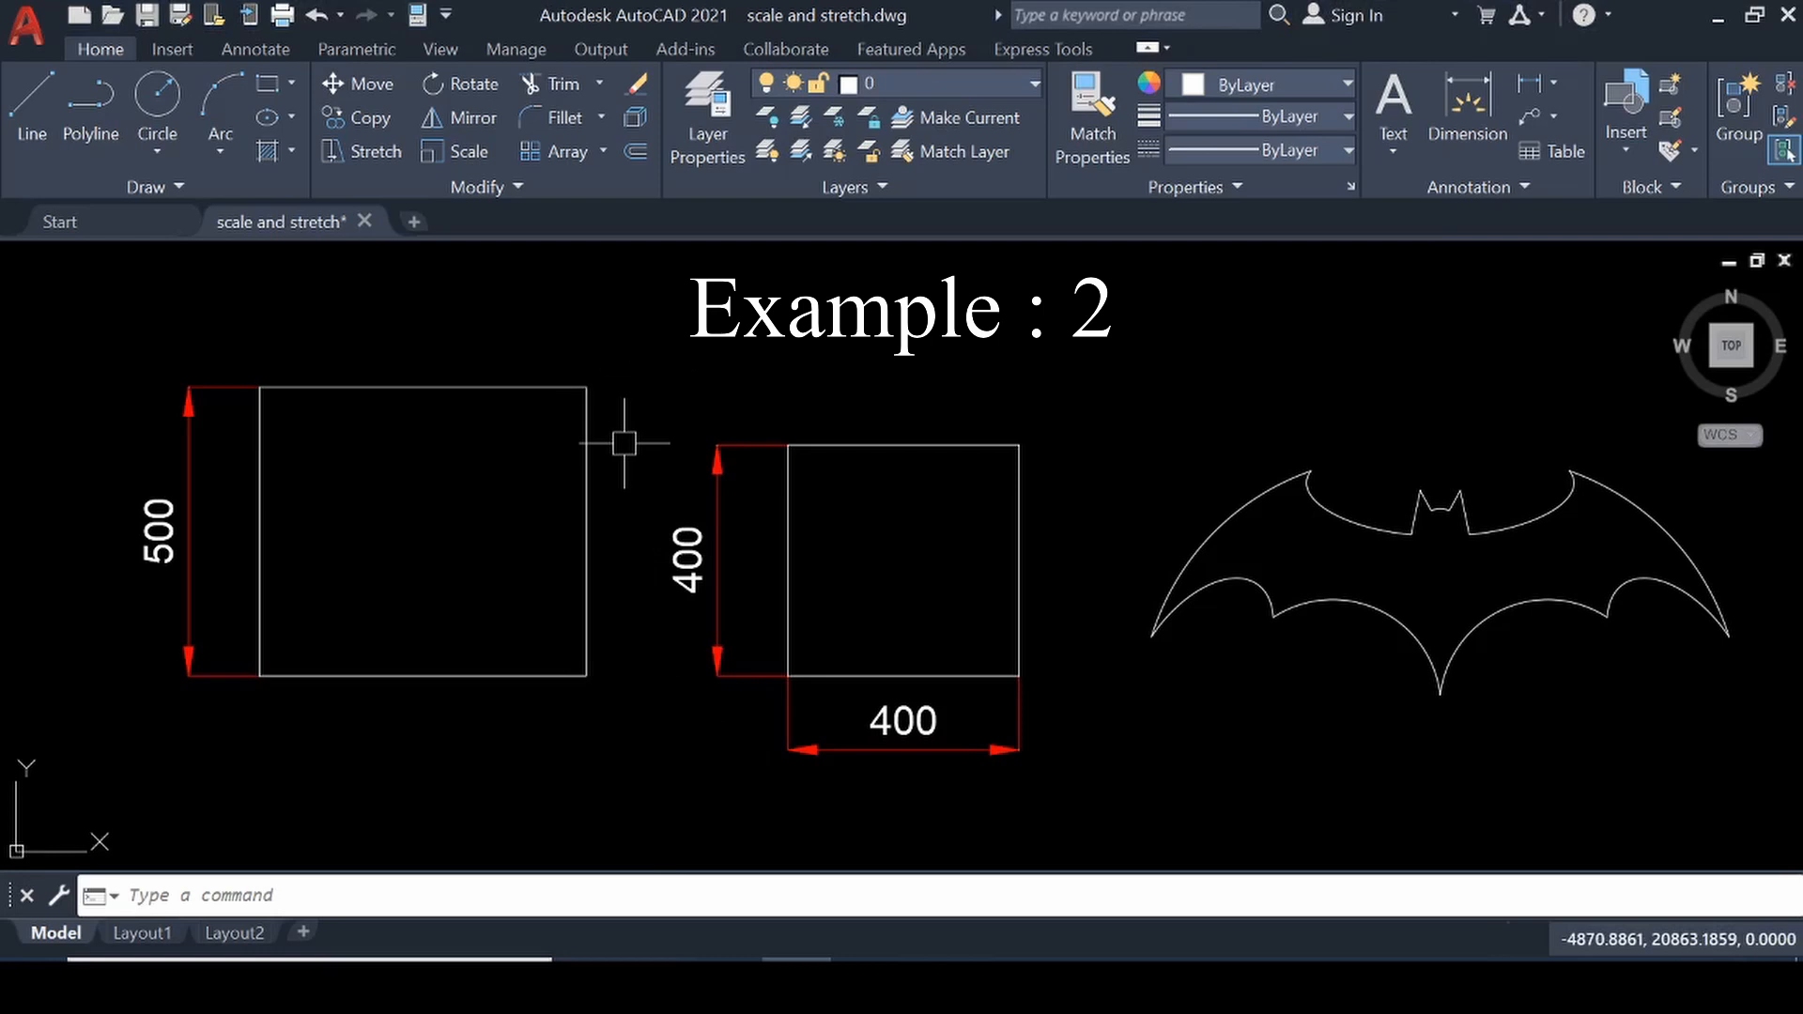
Step: Stretch only the upper-right corner of the leftmost rectangle straight up so its top edge slopes
text(s)
key(Return)
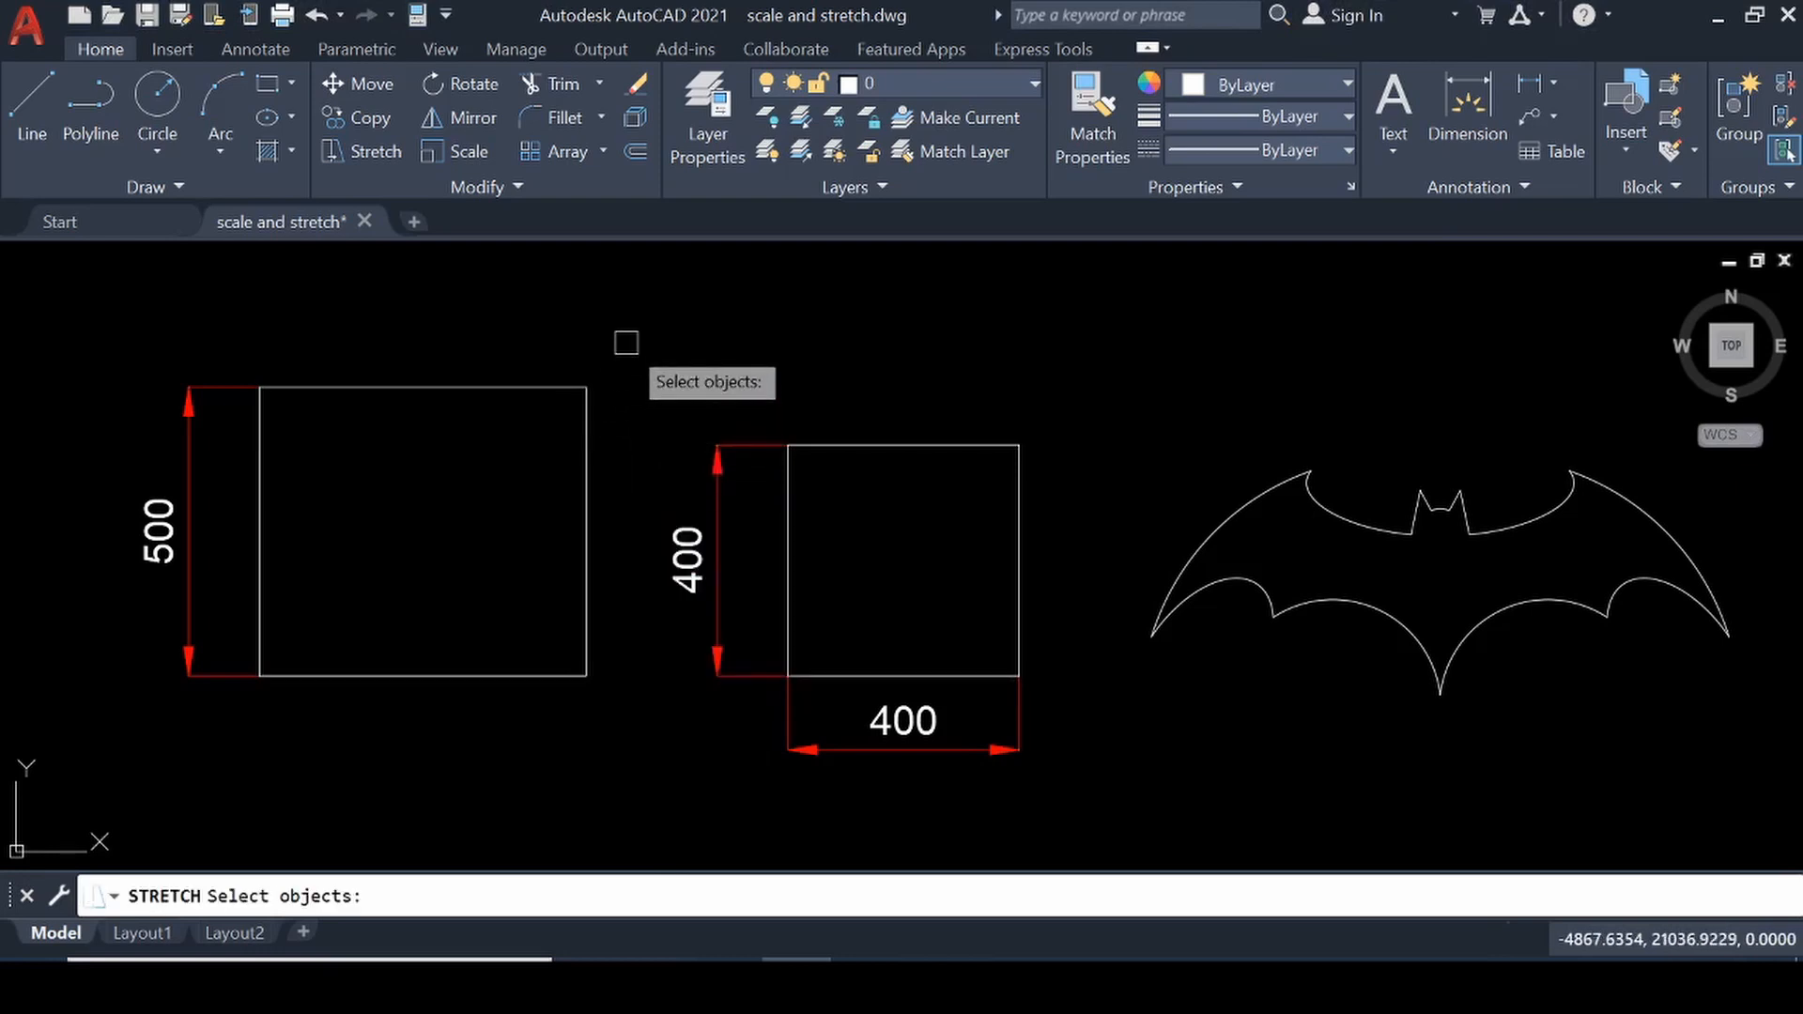
click(627, 343)
click(545, 428)
key(Return)
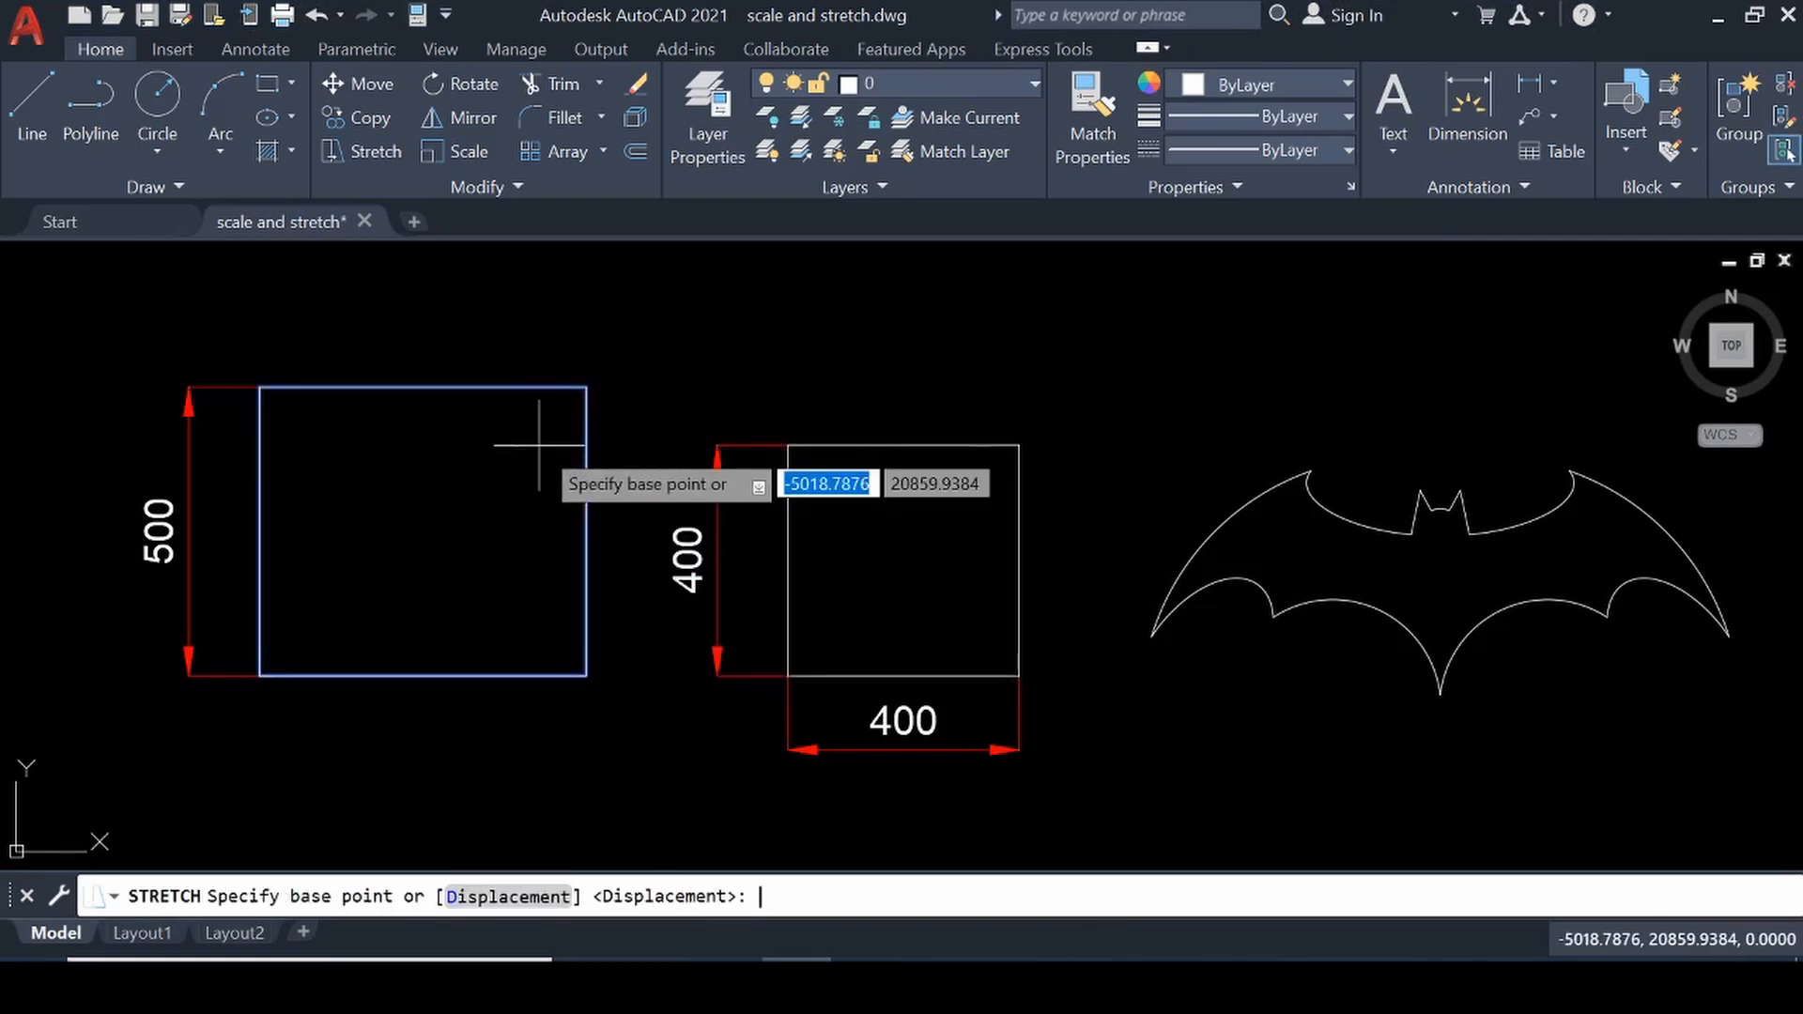
click(646, 416)
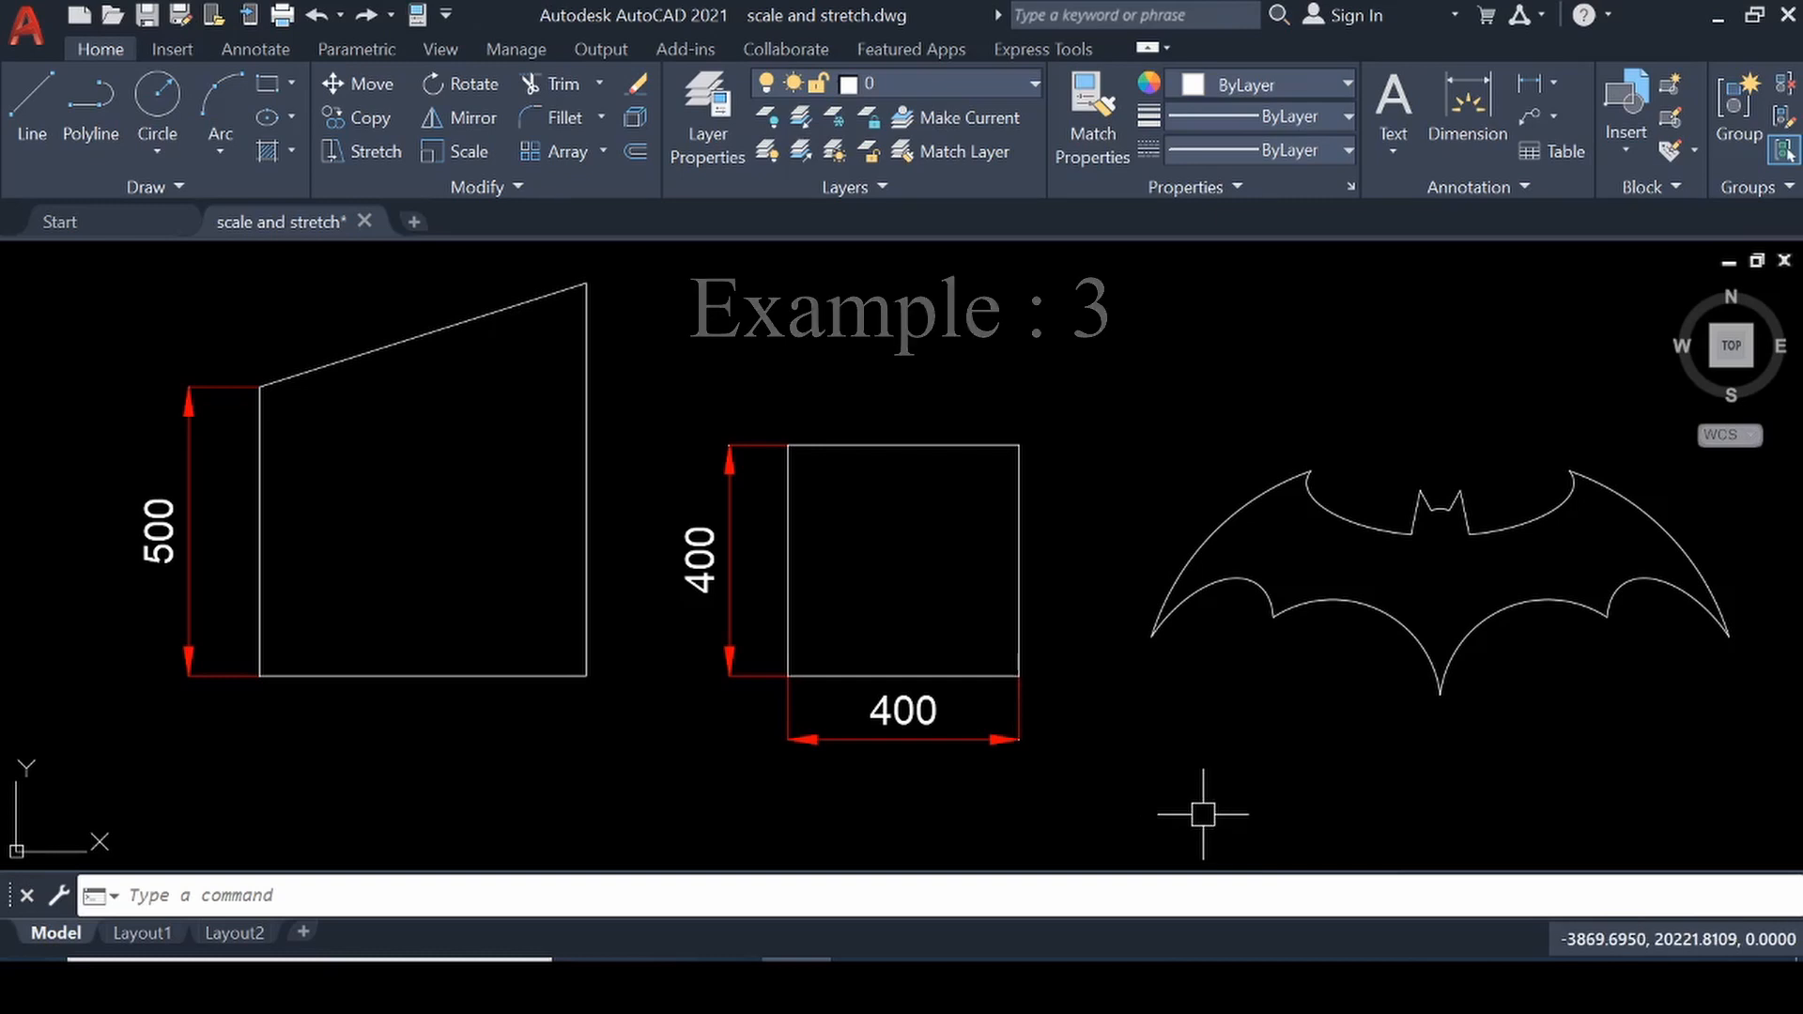
Step: Stretch the horizontal dimension under the middle square downward, moving its dimension line farther from the square
text(s)
key(Return)
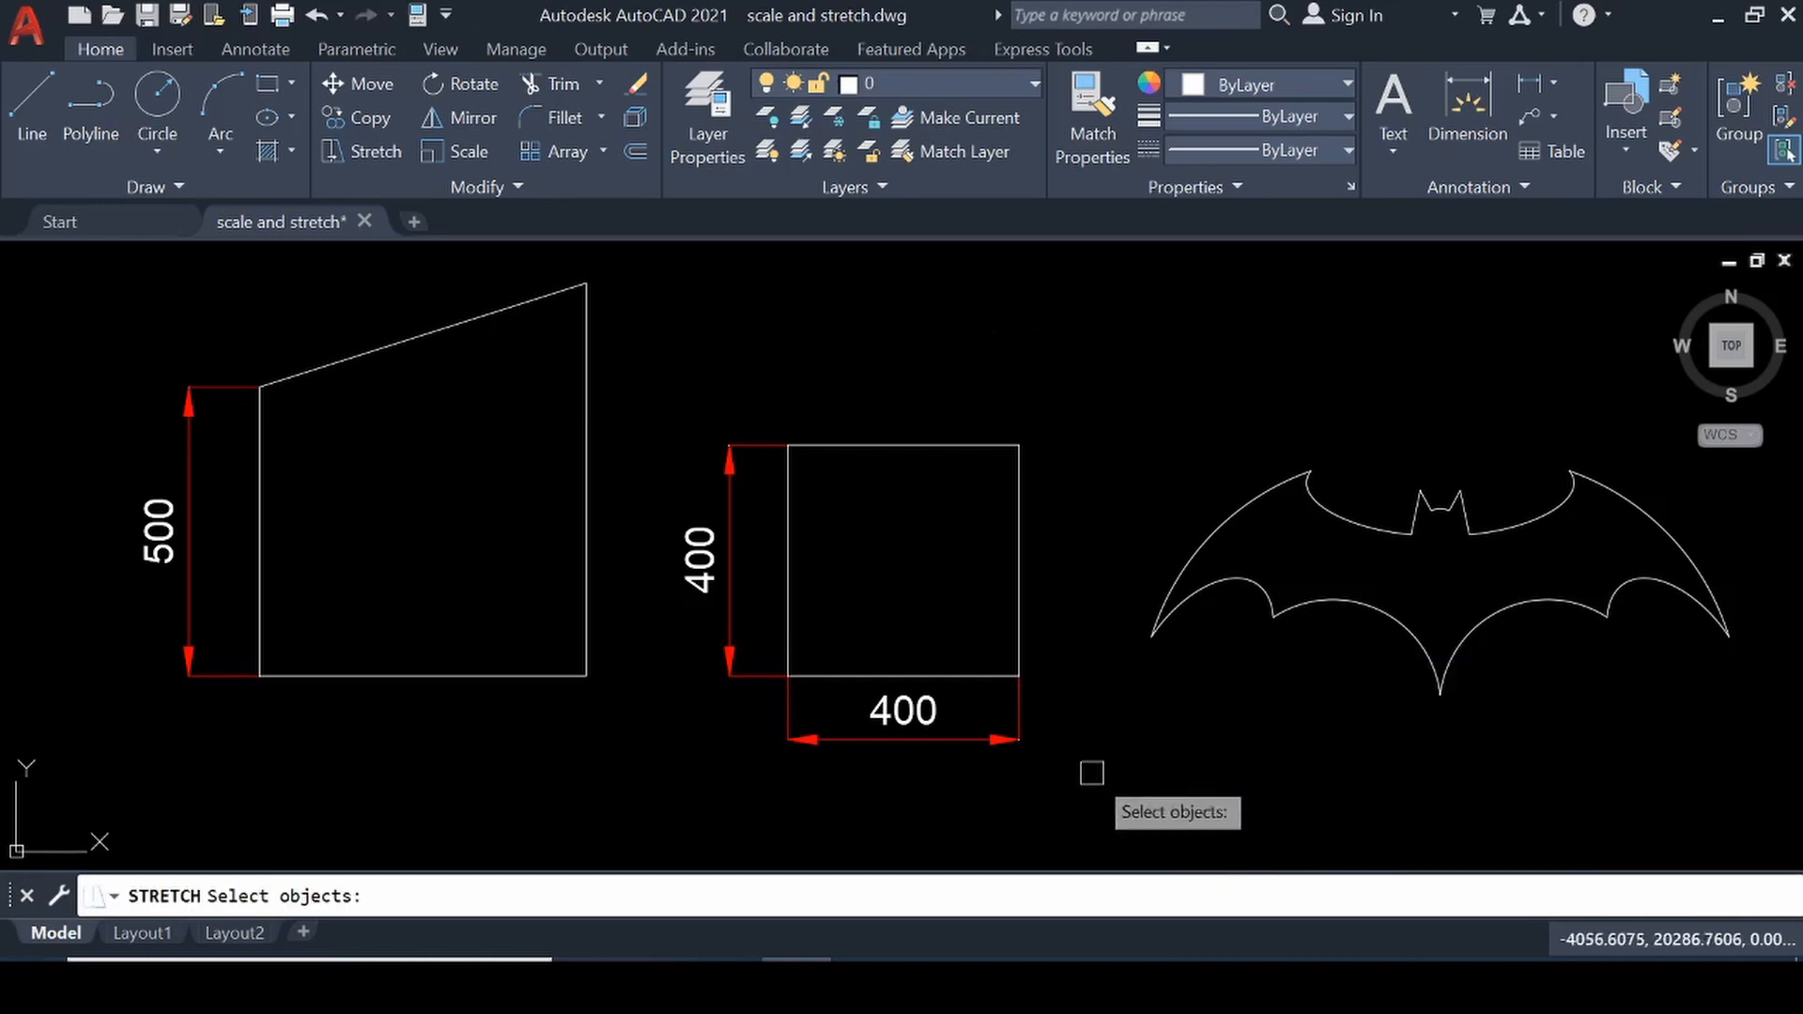
click(1080, 702)
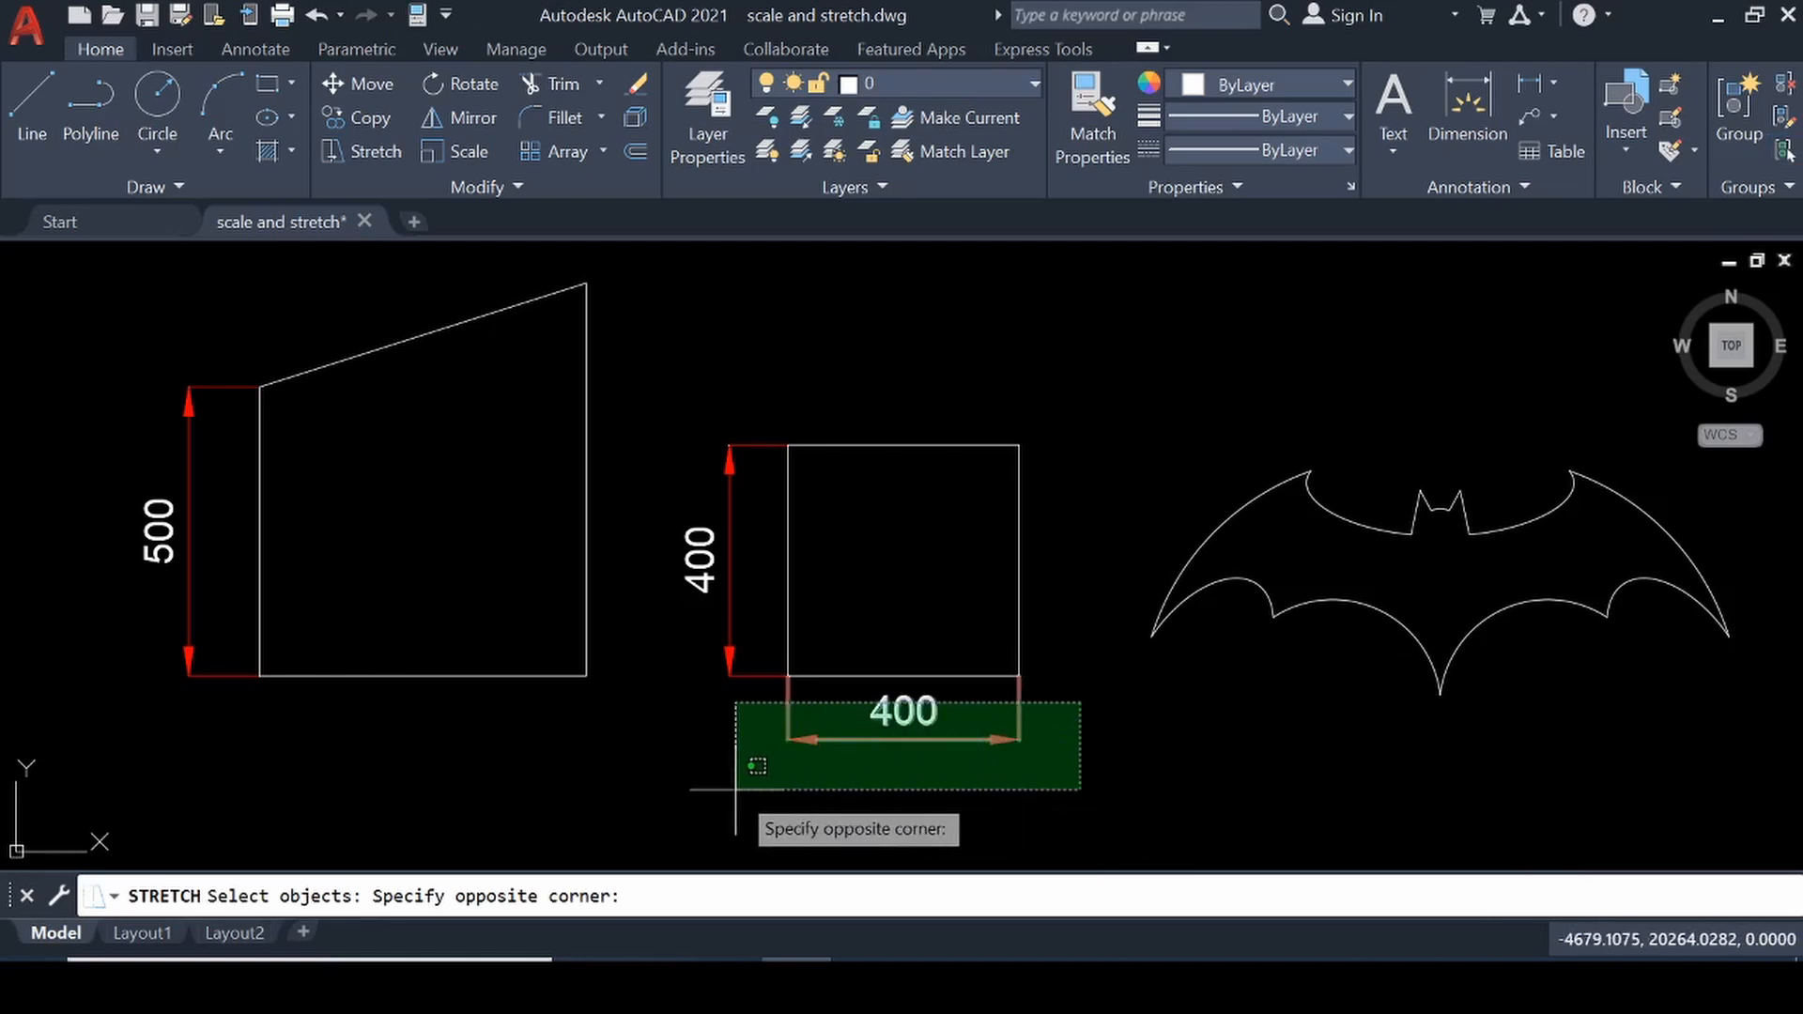
click(942, 790)
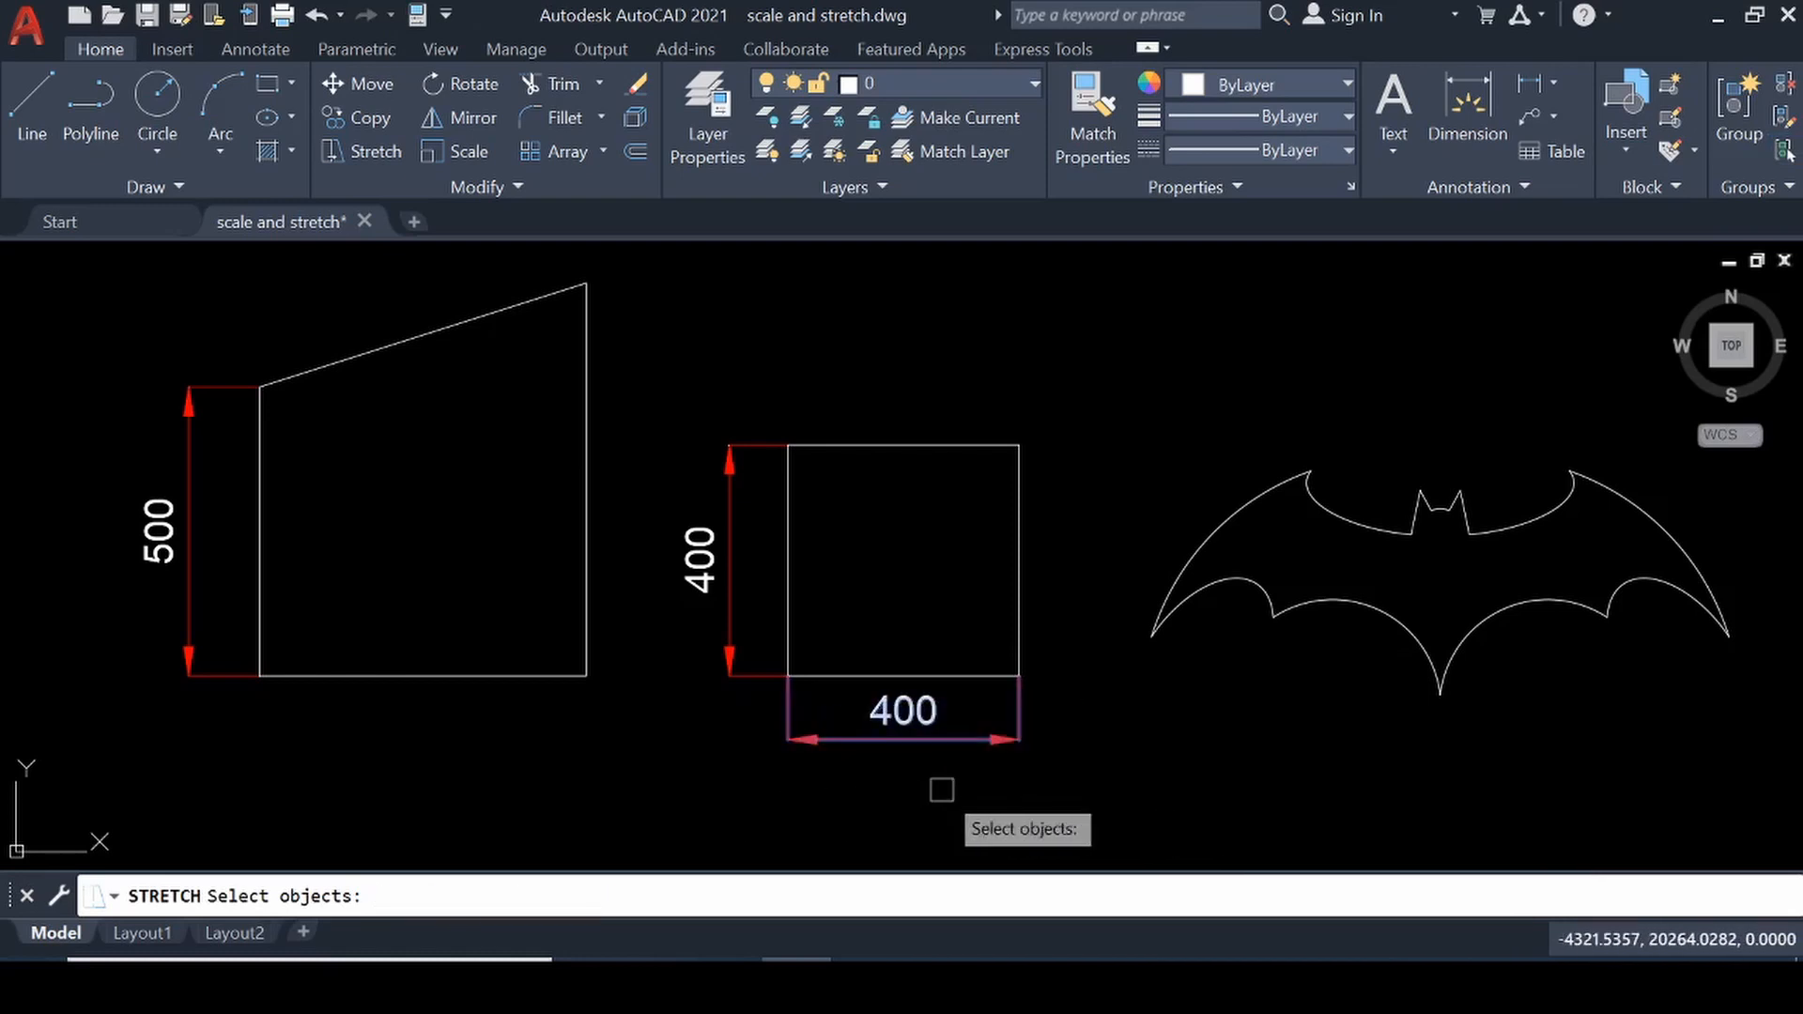
key(Return)
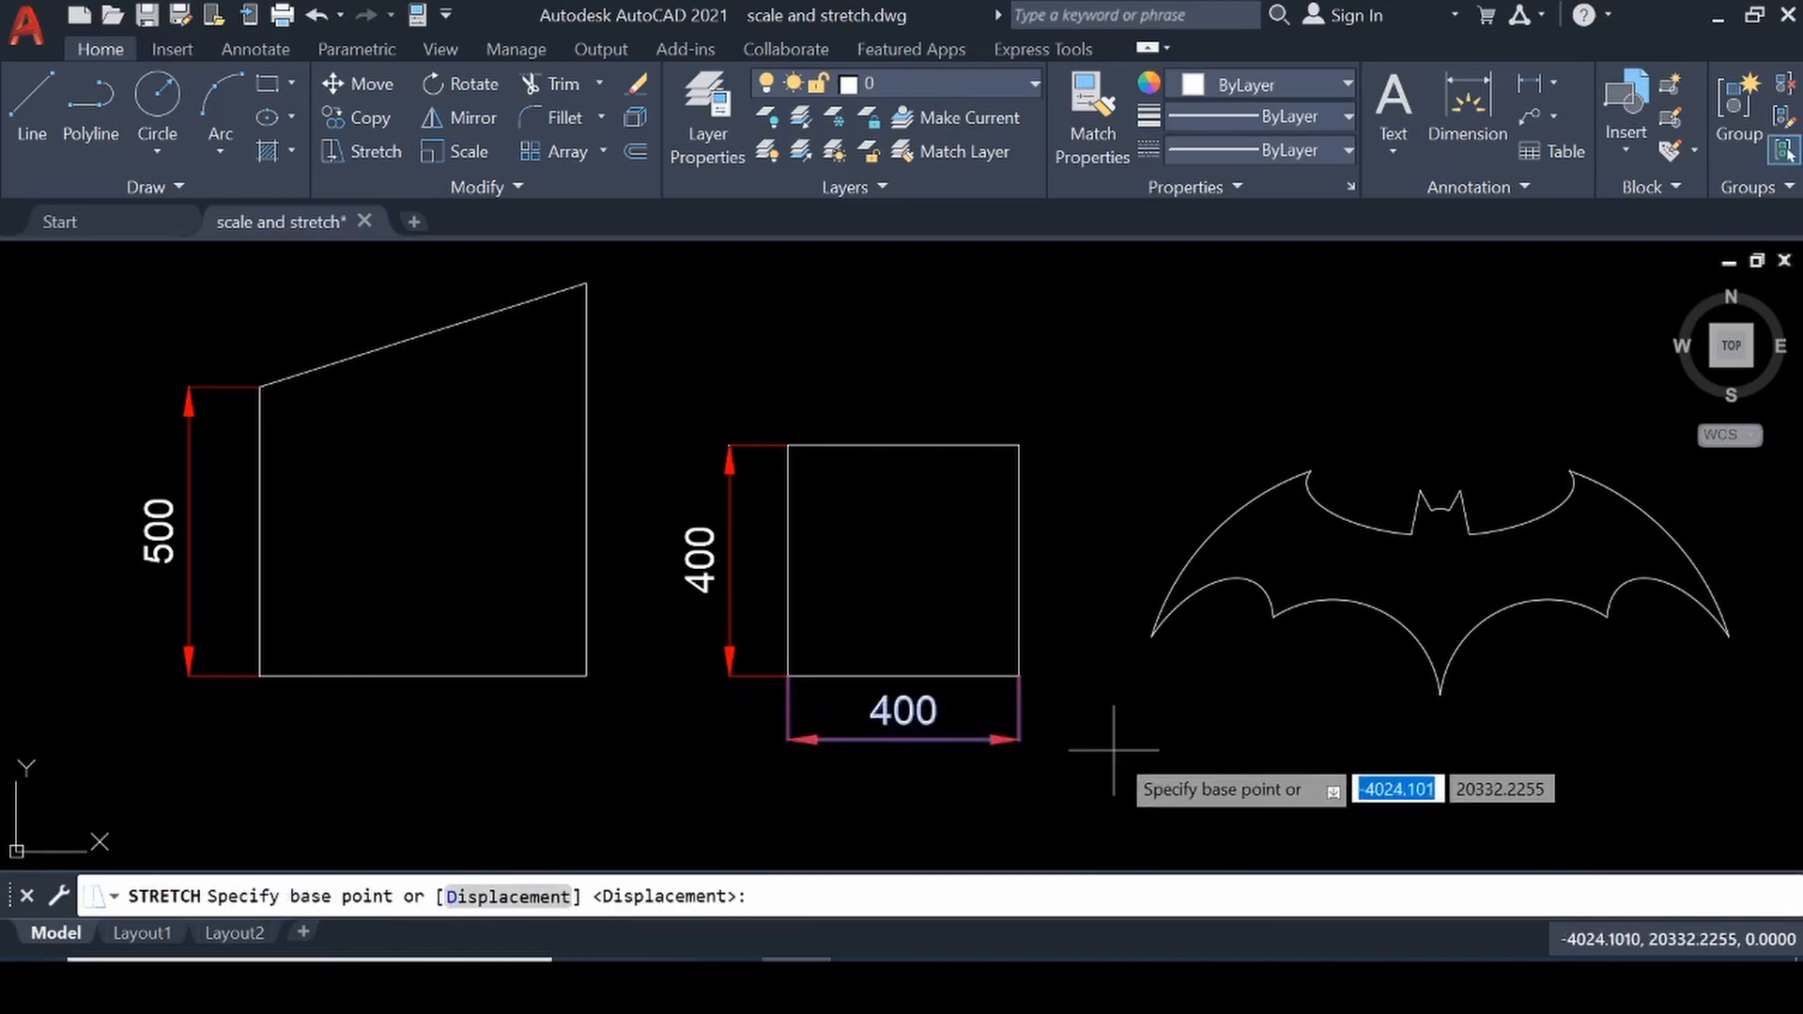
click(1079, 735)
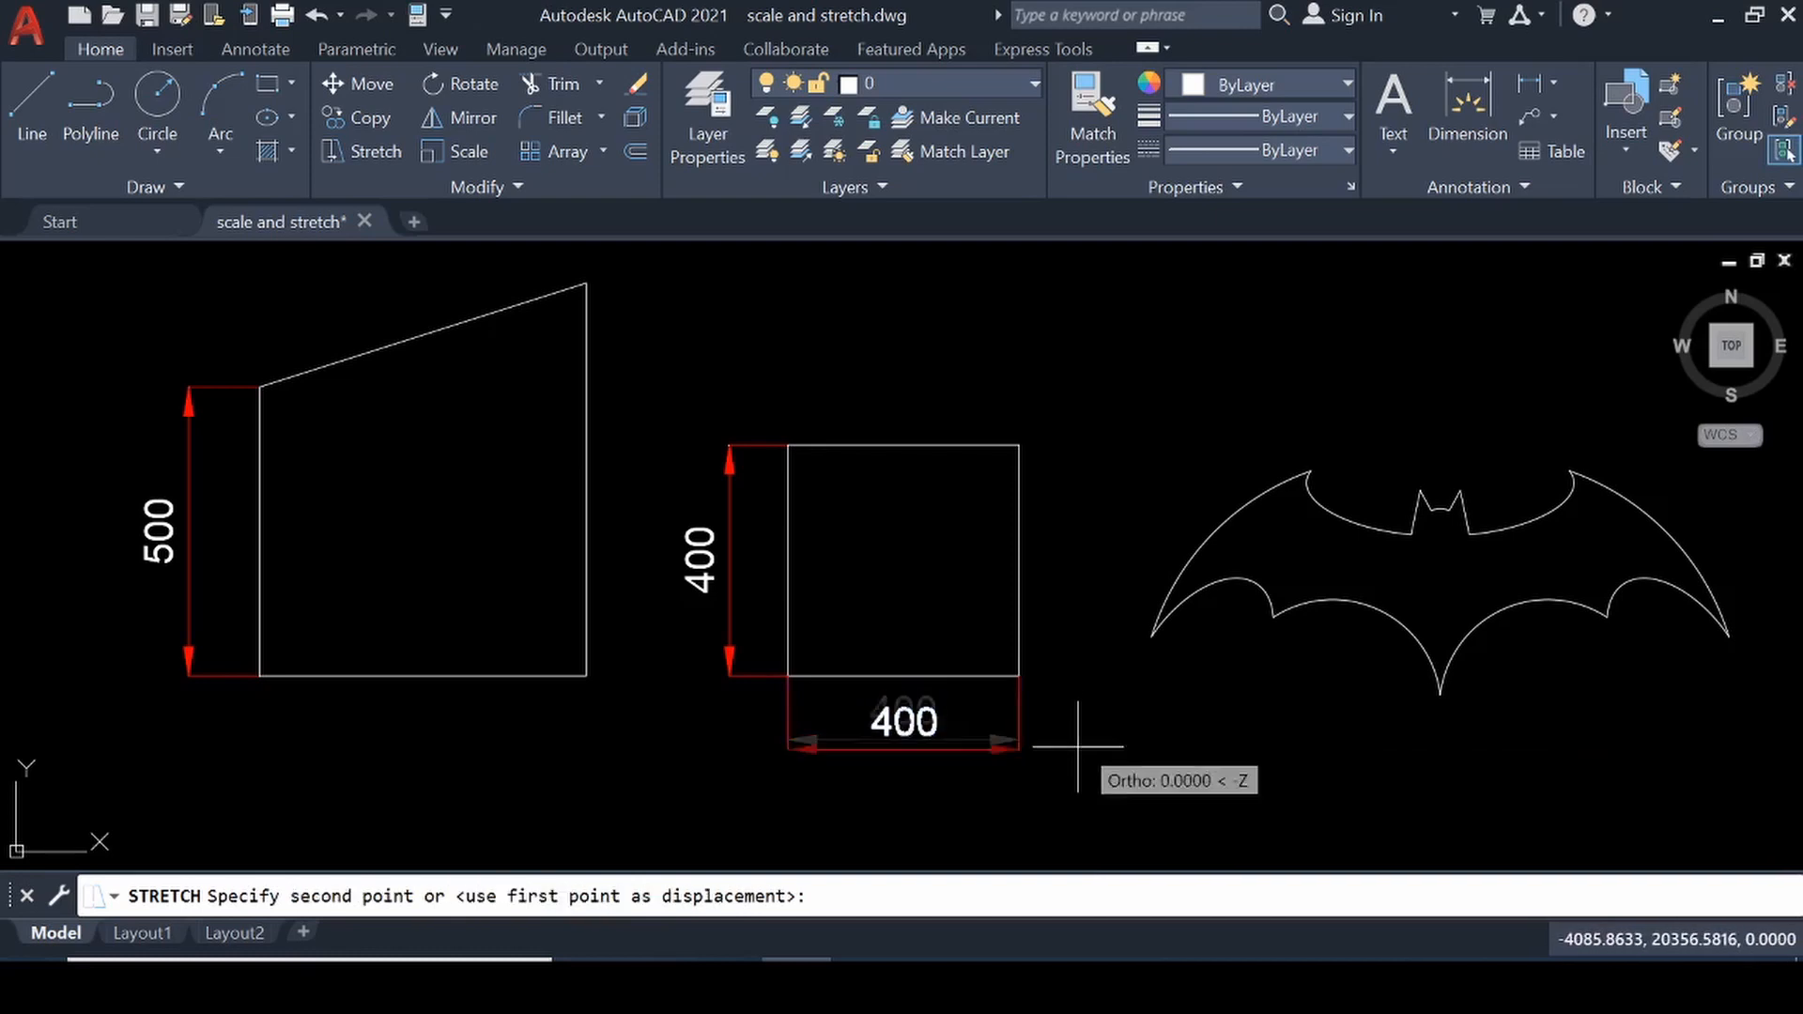
click(1078, 823)
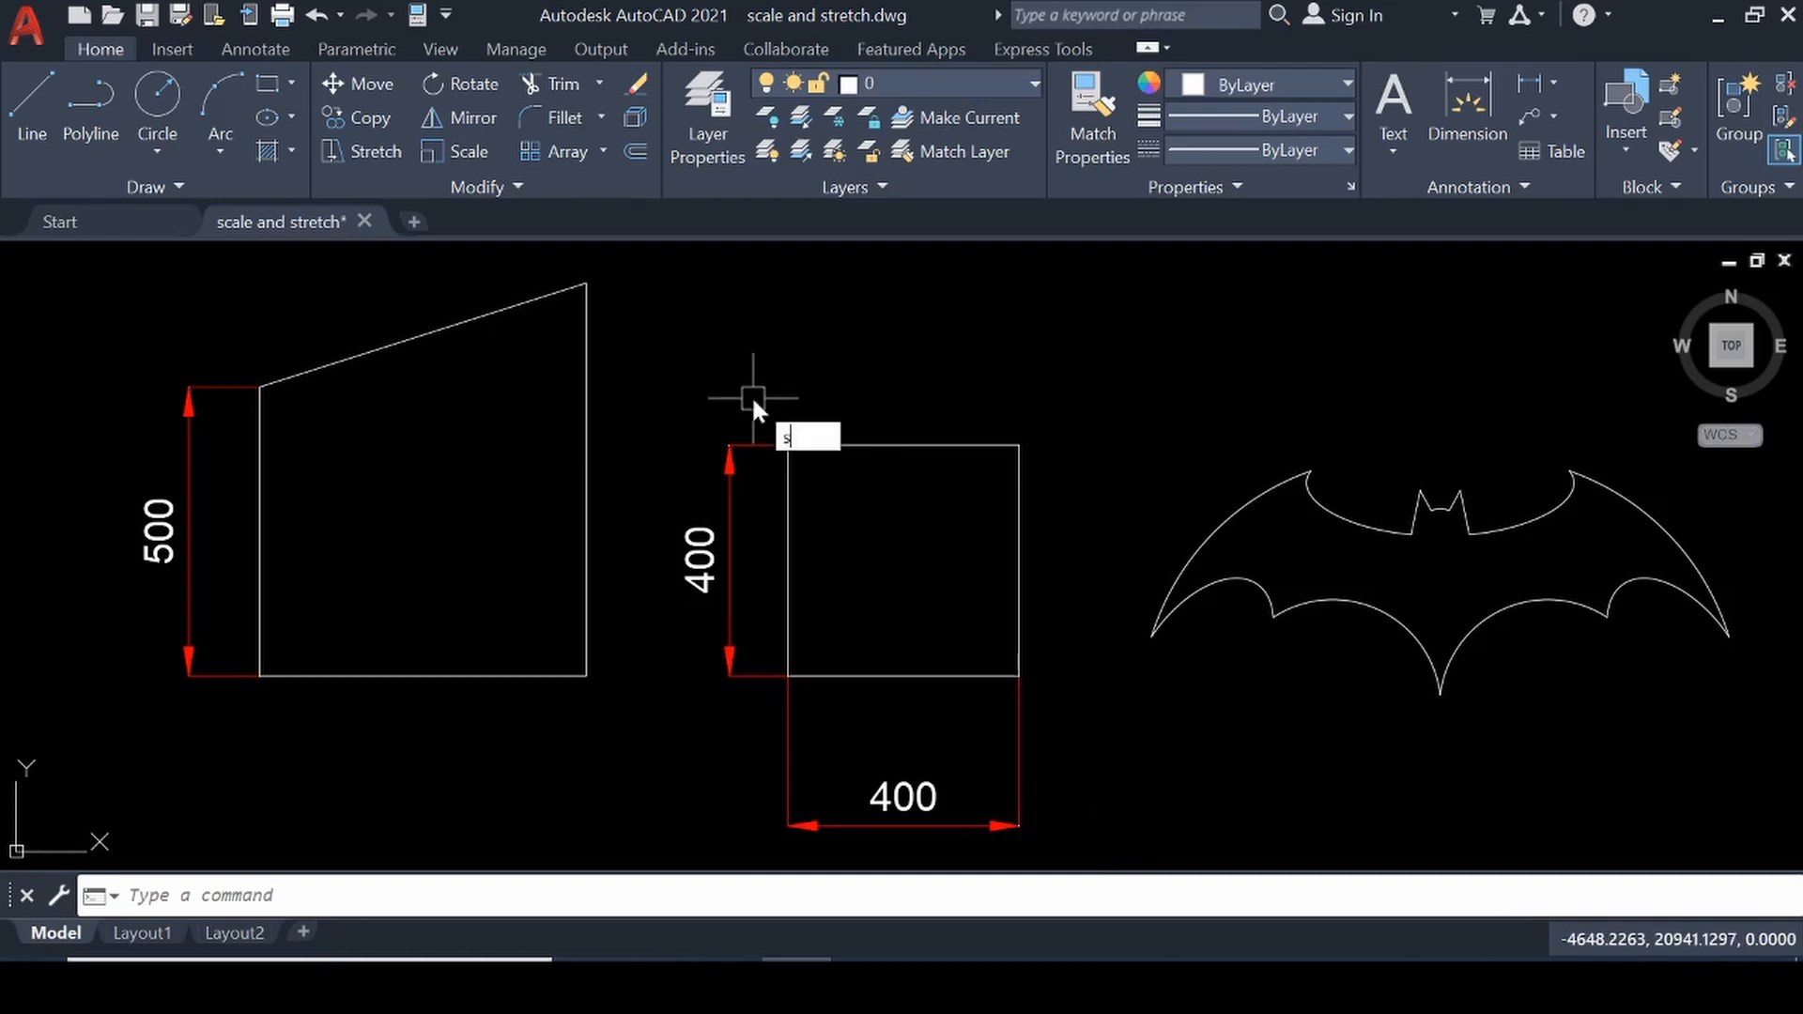
Step: Stretch the vertical dimension beside the middle square horizontally to the left with ortho on, moving its dimension line farther from the square
text(s)
key(Return)
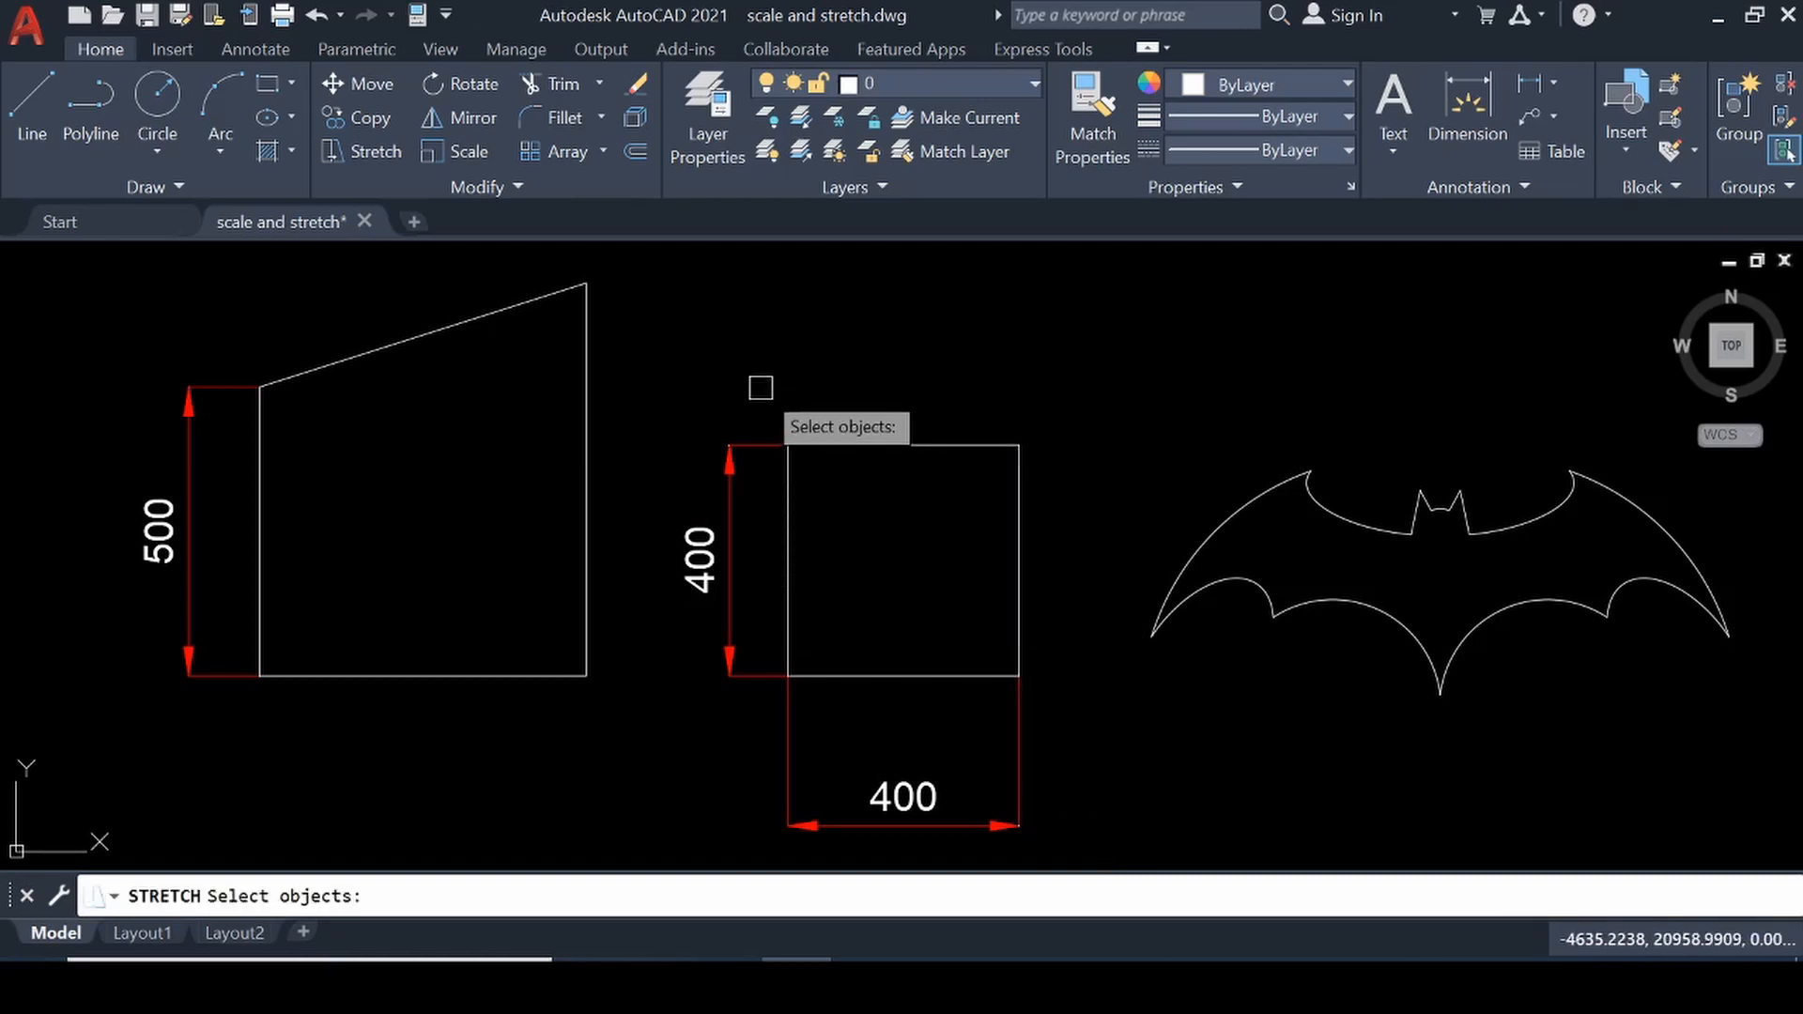
click(761, 385)
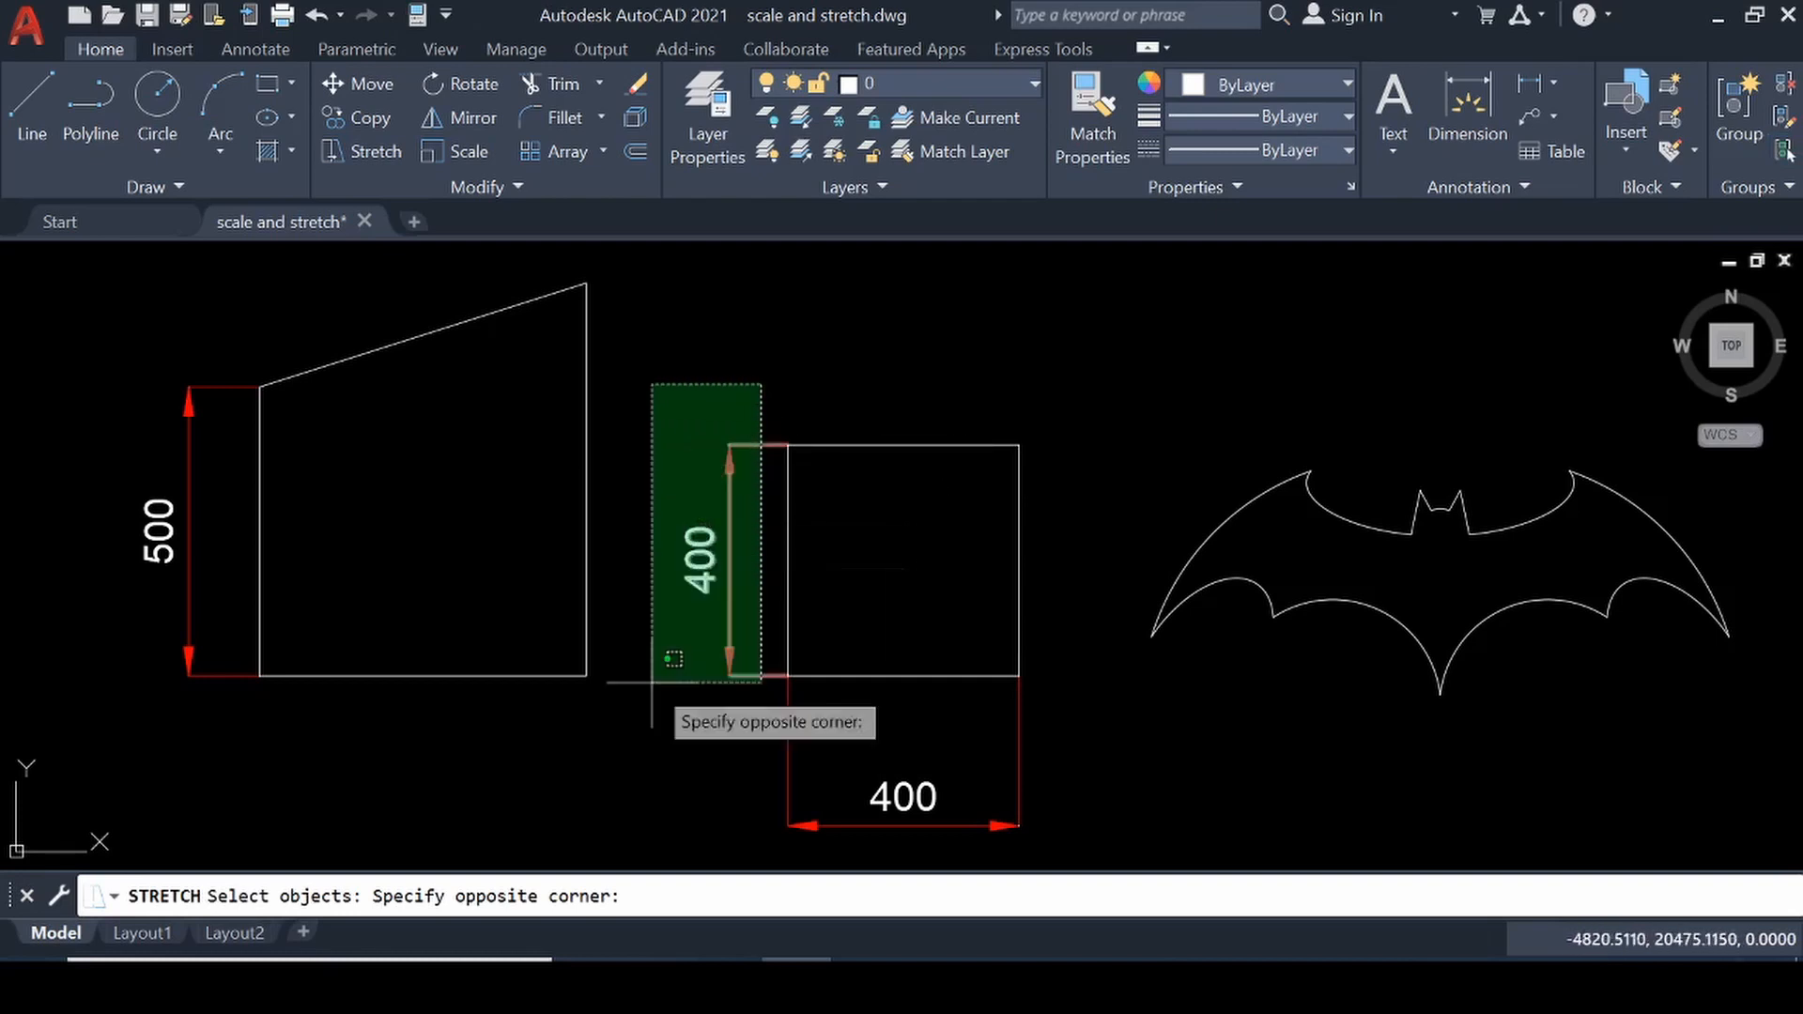
click(676, 504)
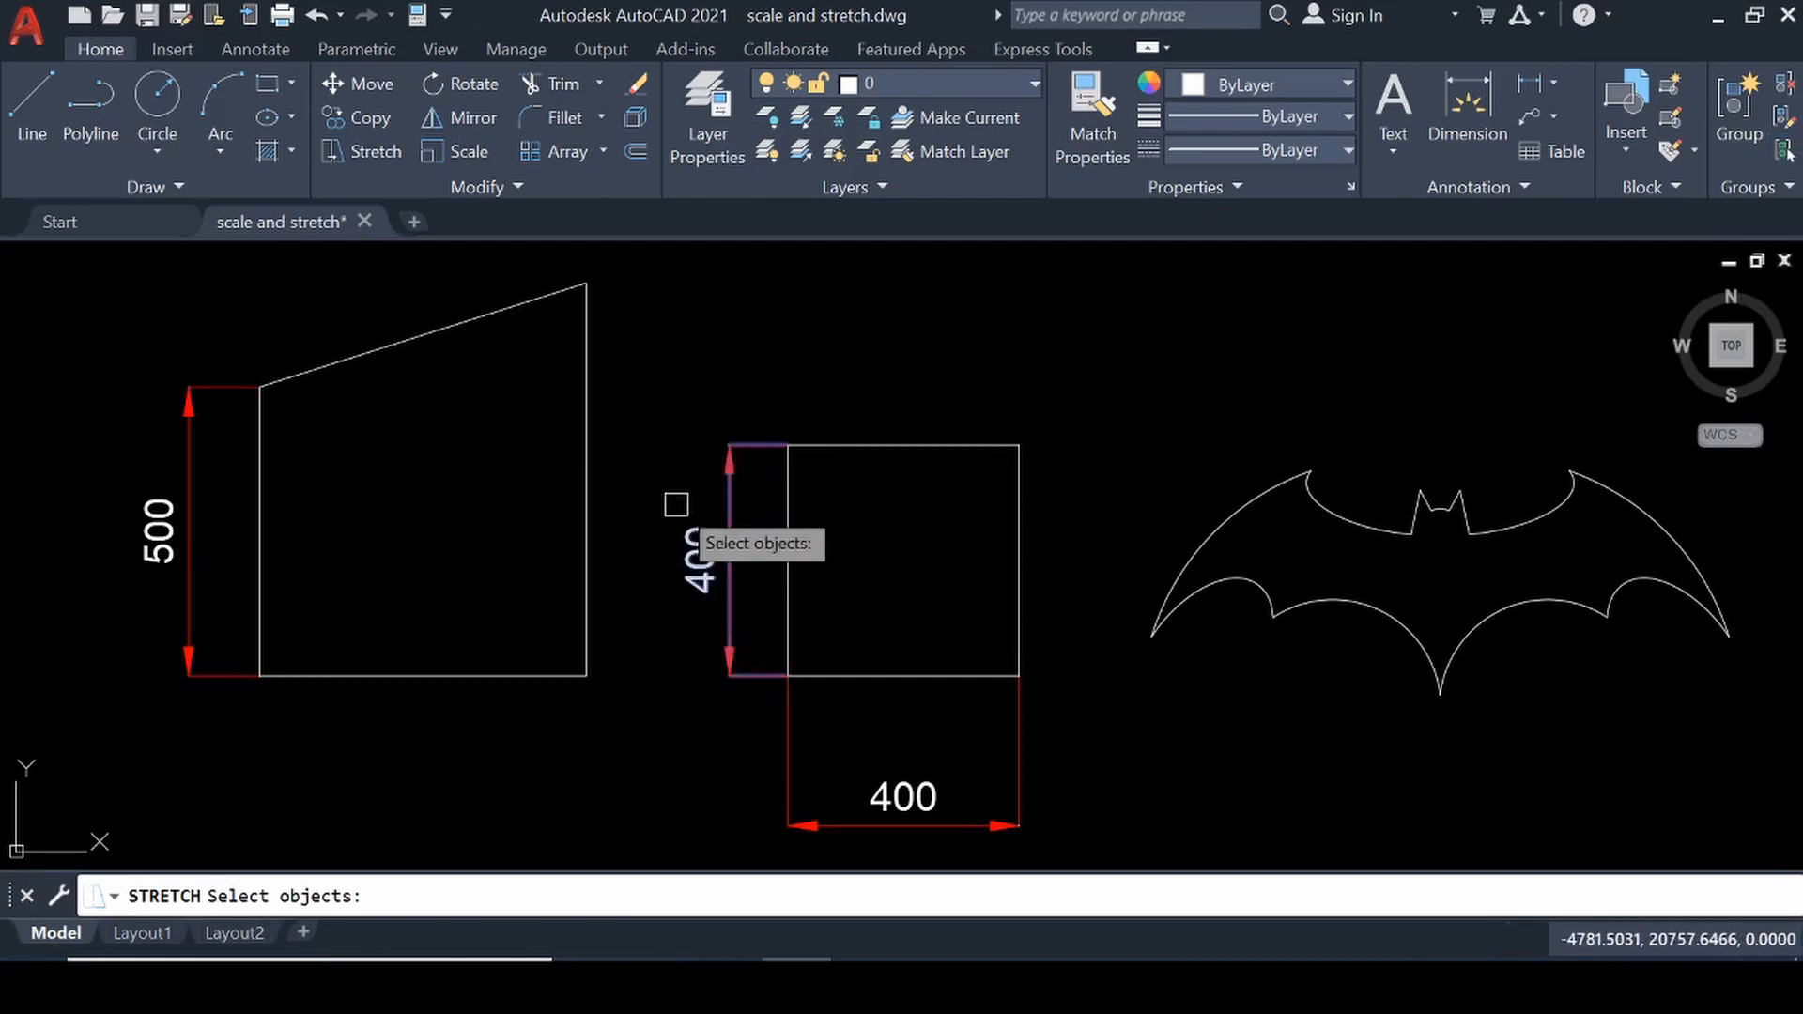
key(Return)
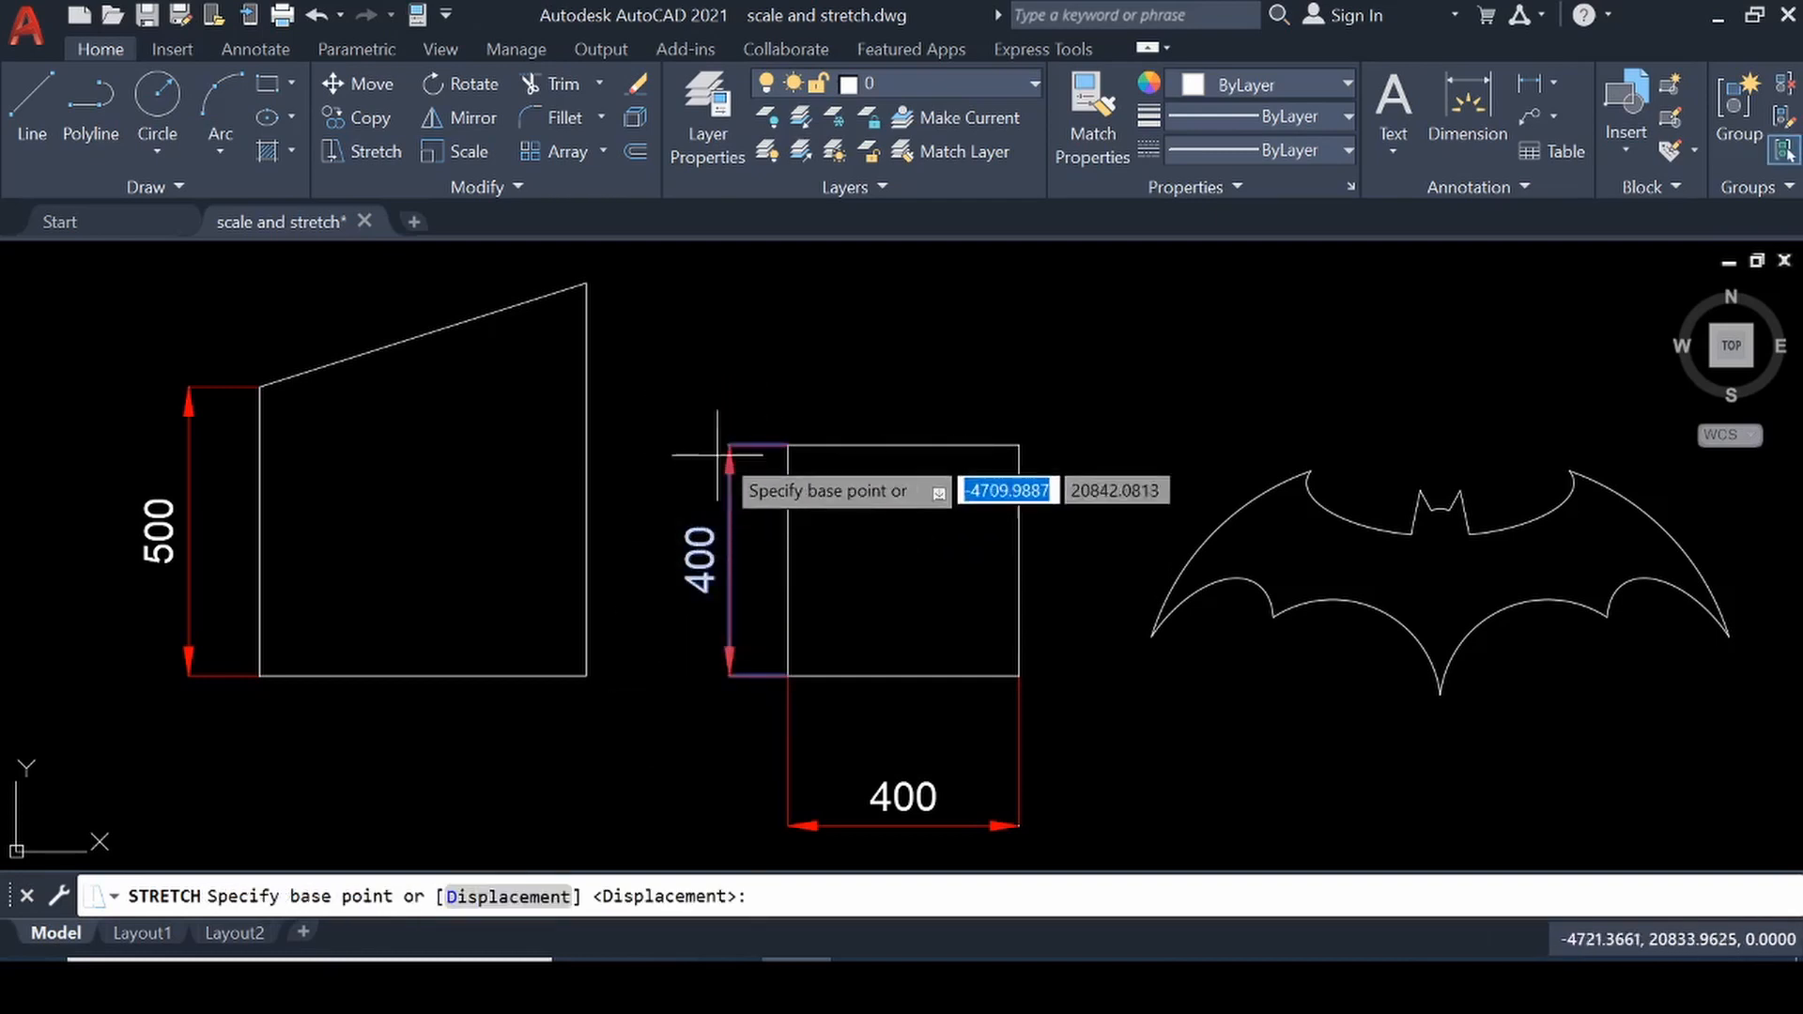
click(768, 398)
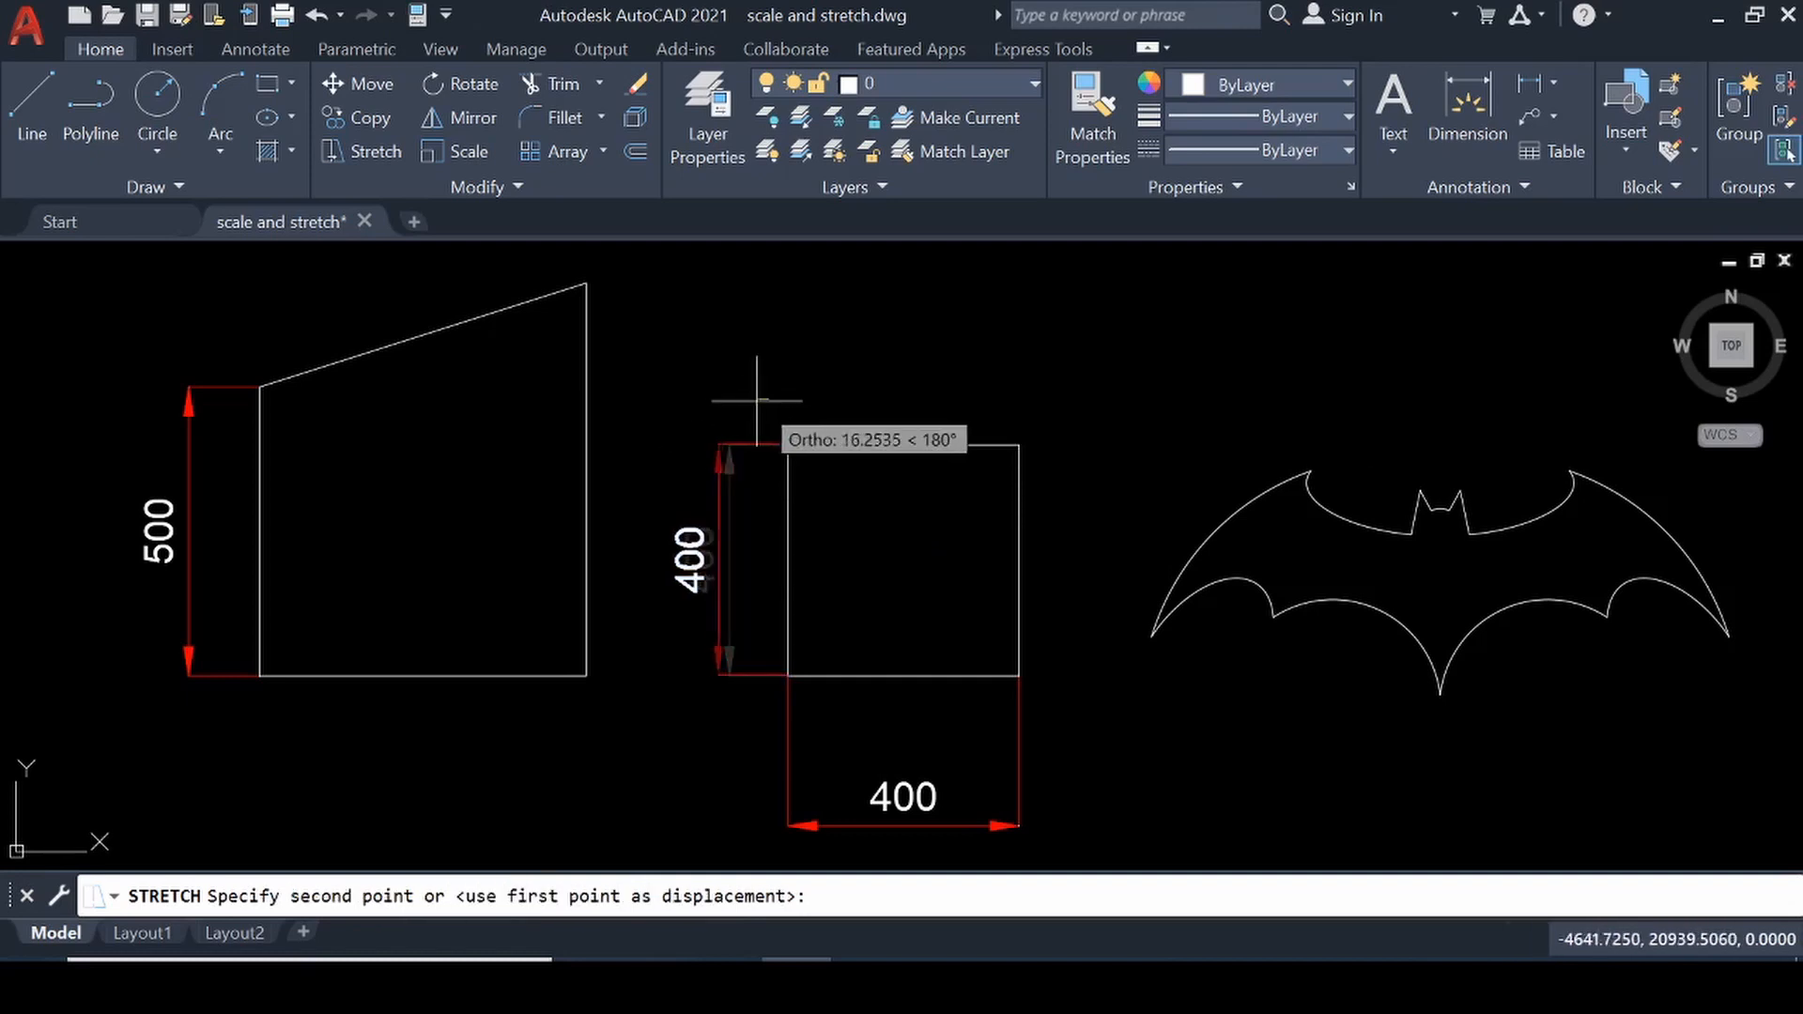
click(700, 402)
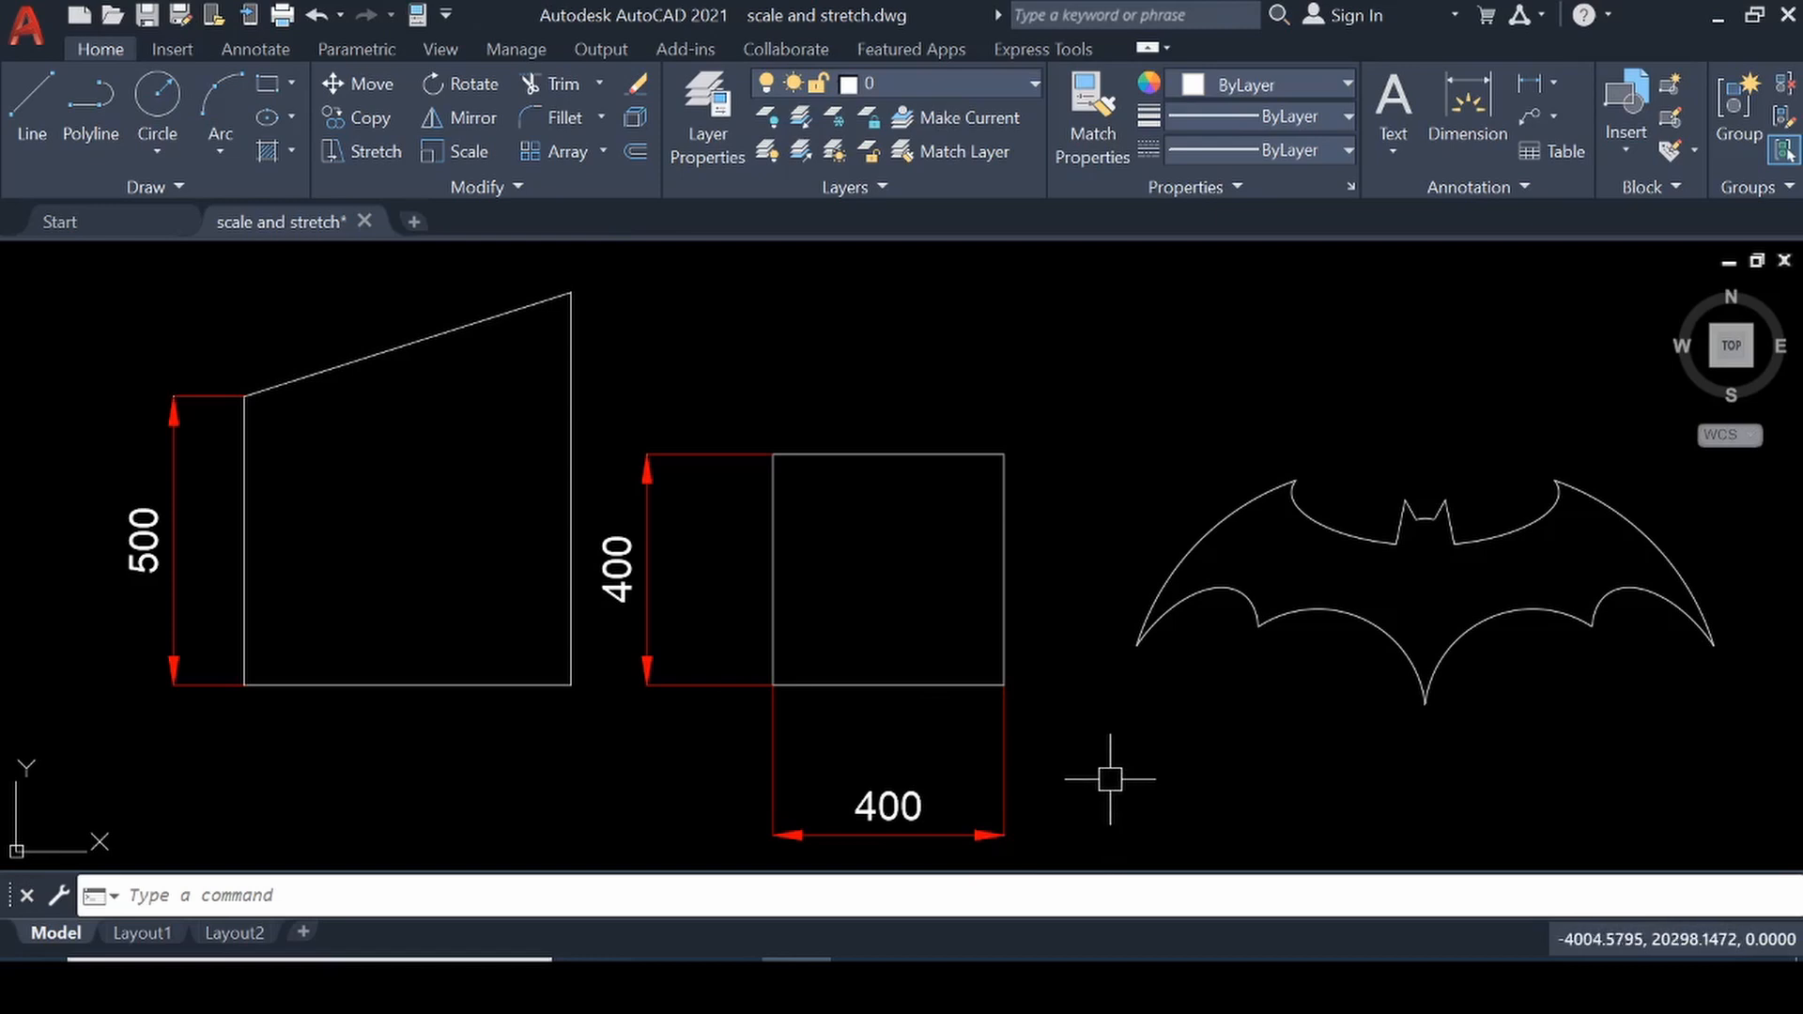
Step: In one Stretch, raise the bat's ear tips, the middle square's upper-right corner and the leftmost shape's sloped top with its vertical dimension by 100
text(s)
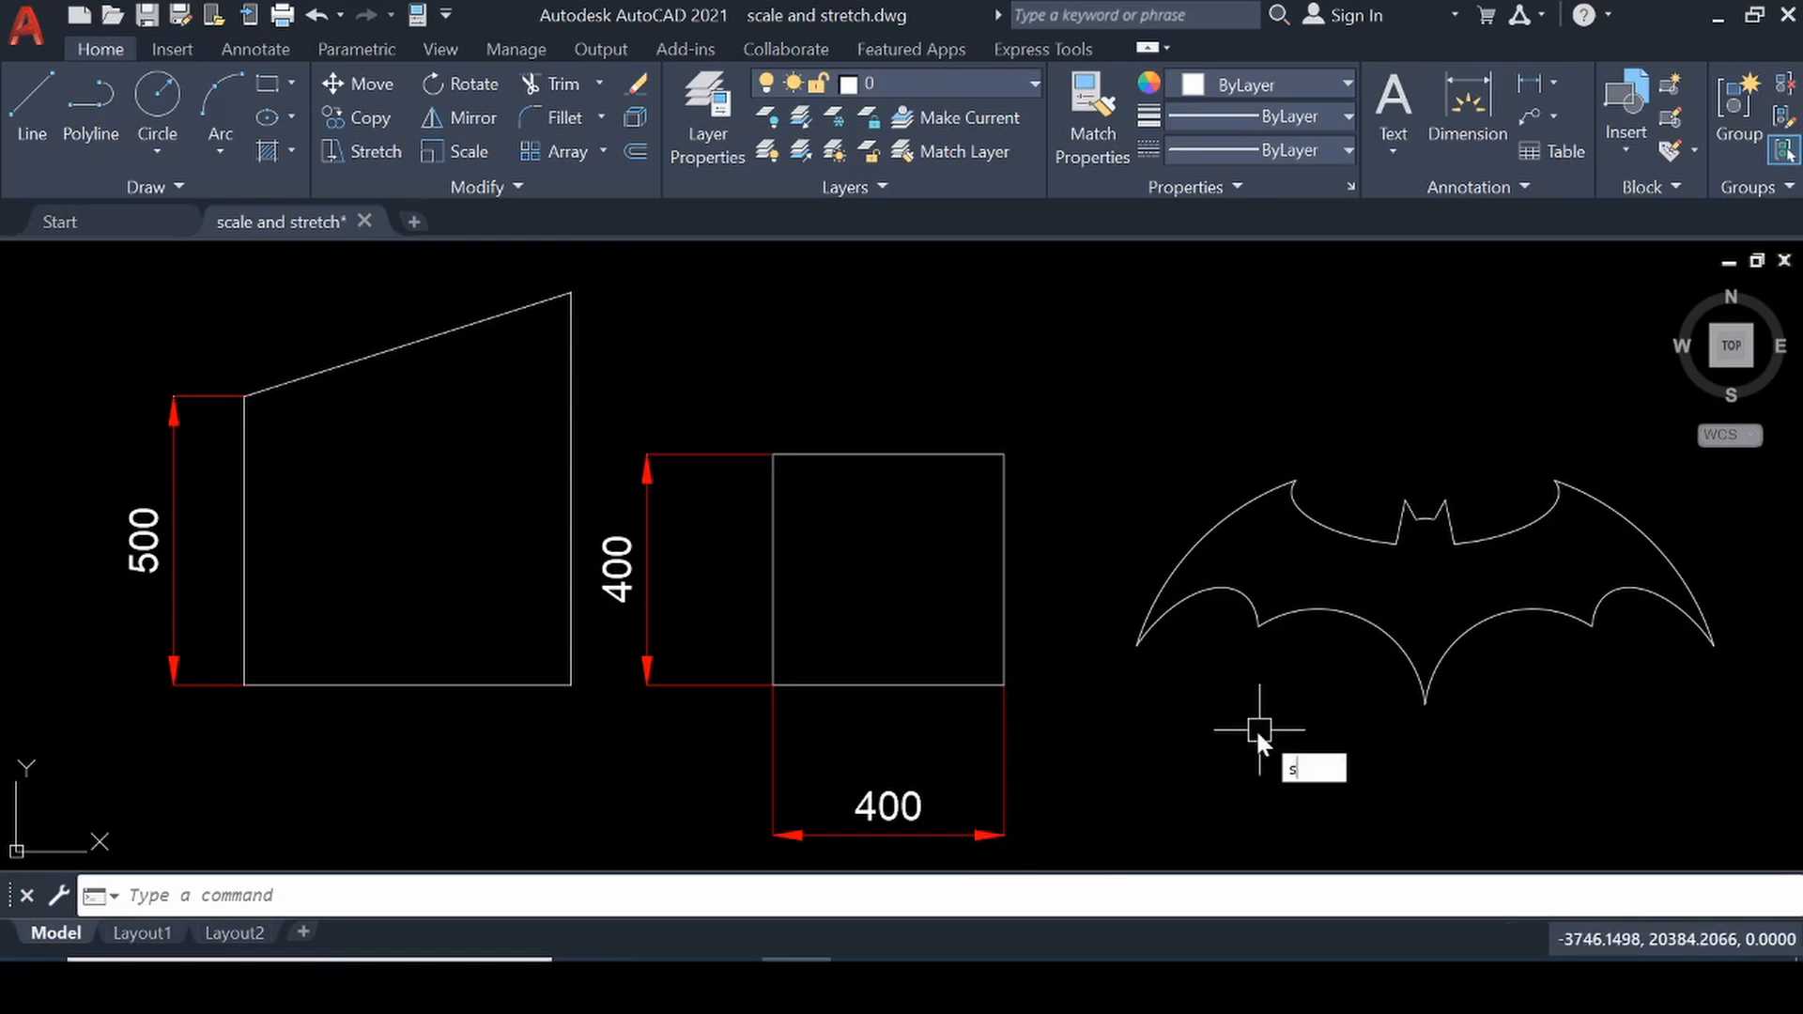
key(Return)
scroll(1457, 495, up, 4)
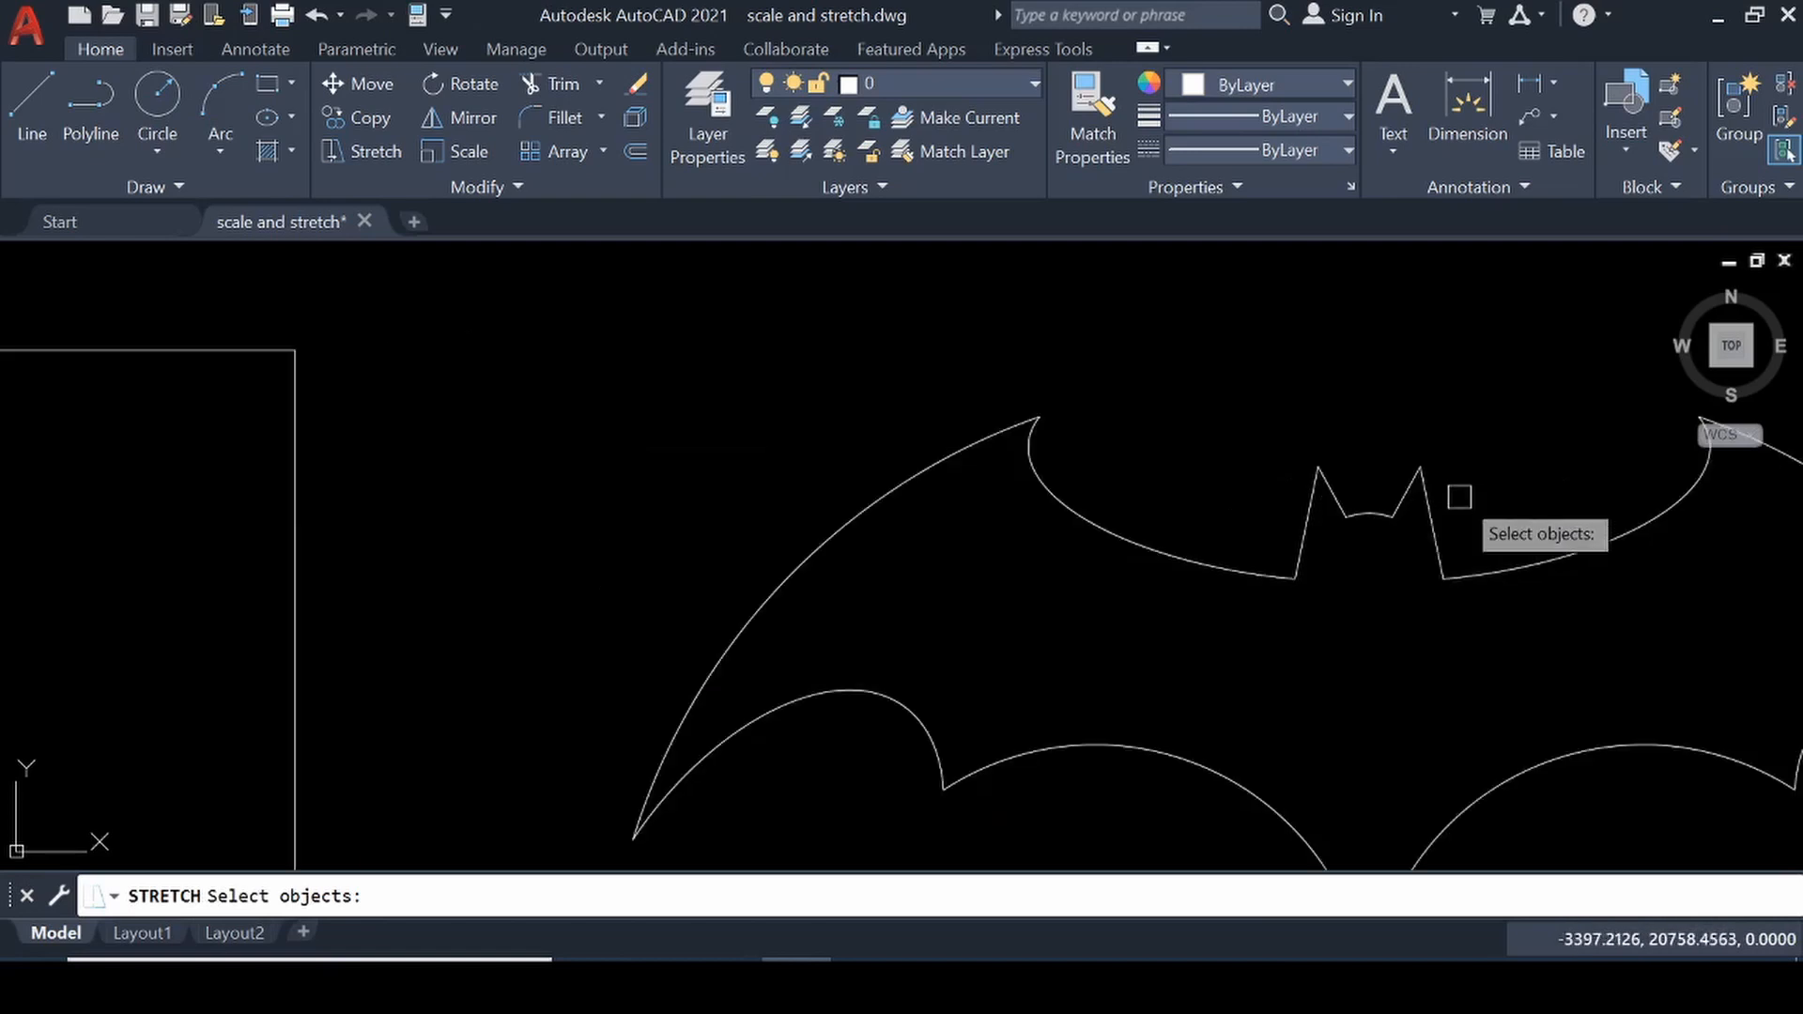
click(1503, 368)
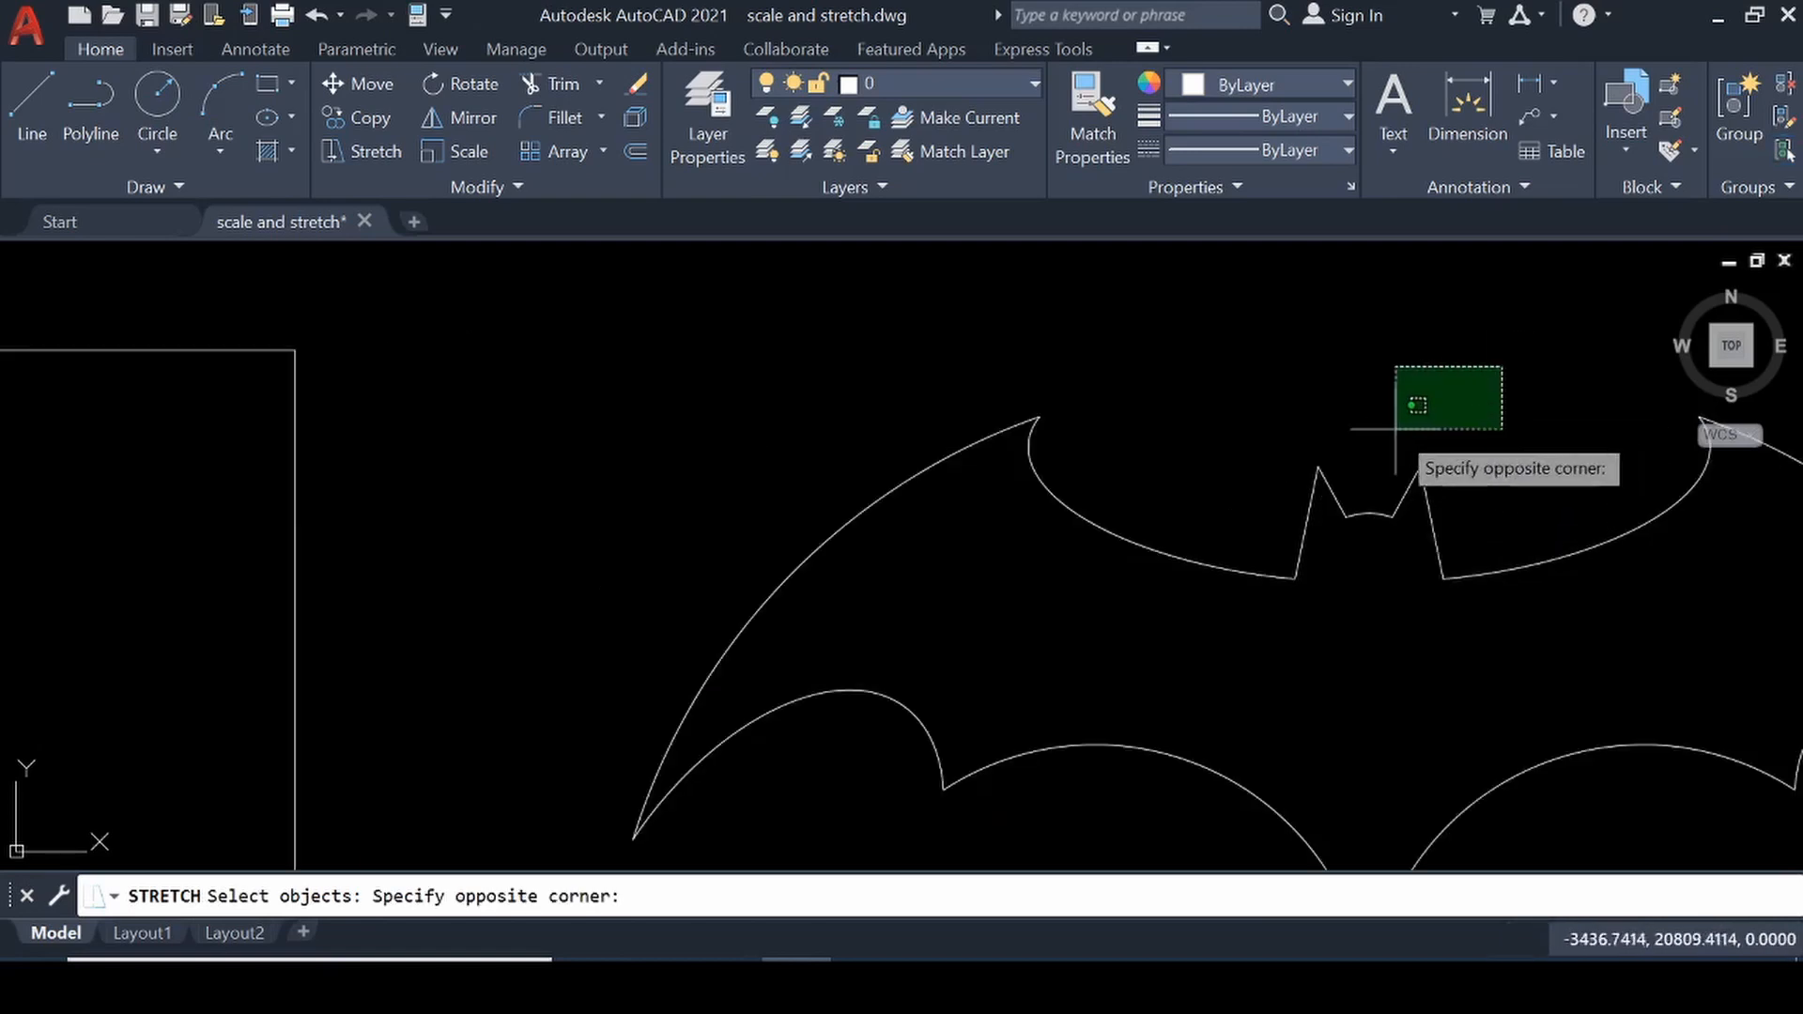
click(1265, 488)
scroll(1409, 526, down, 2)
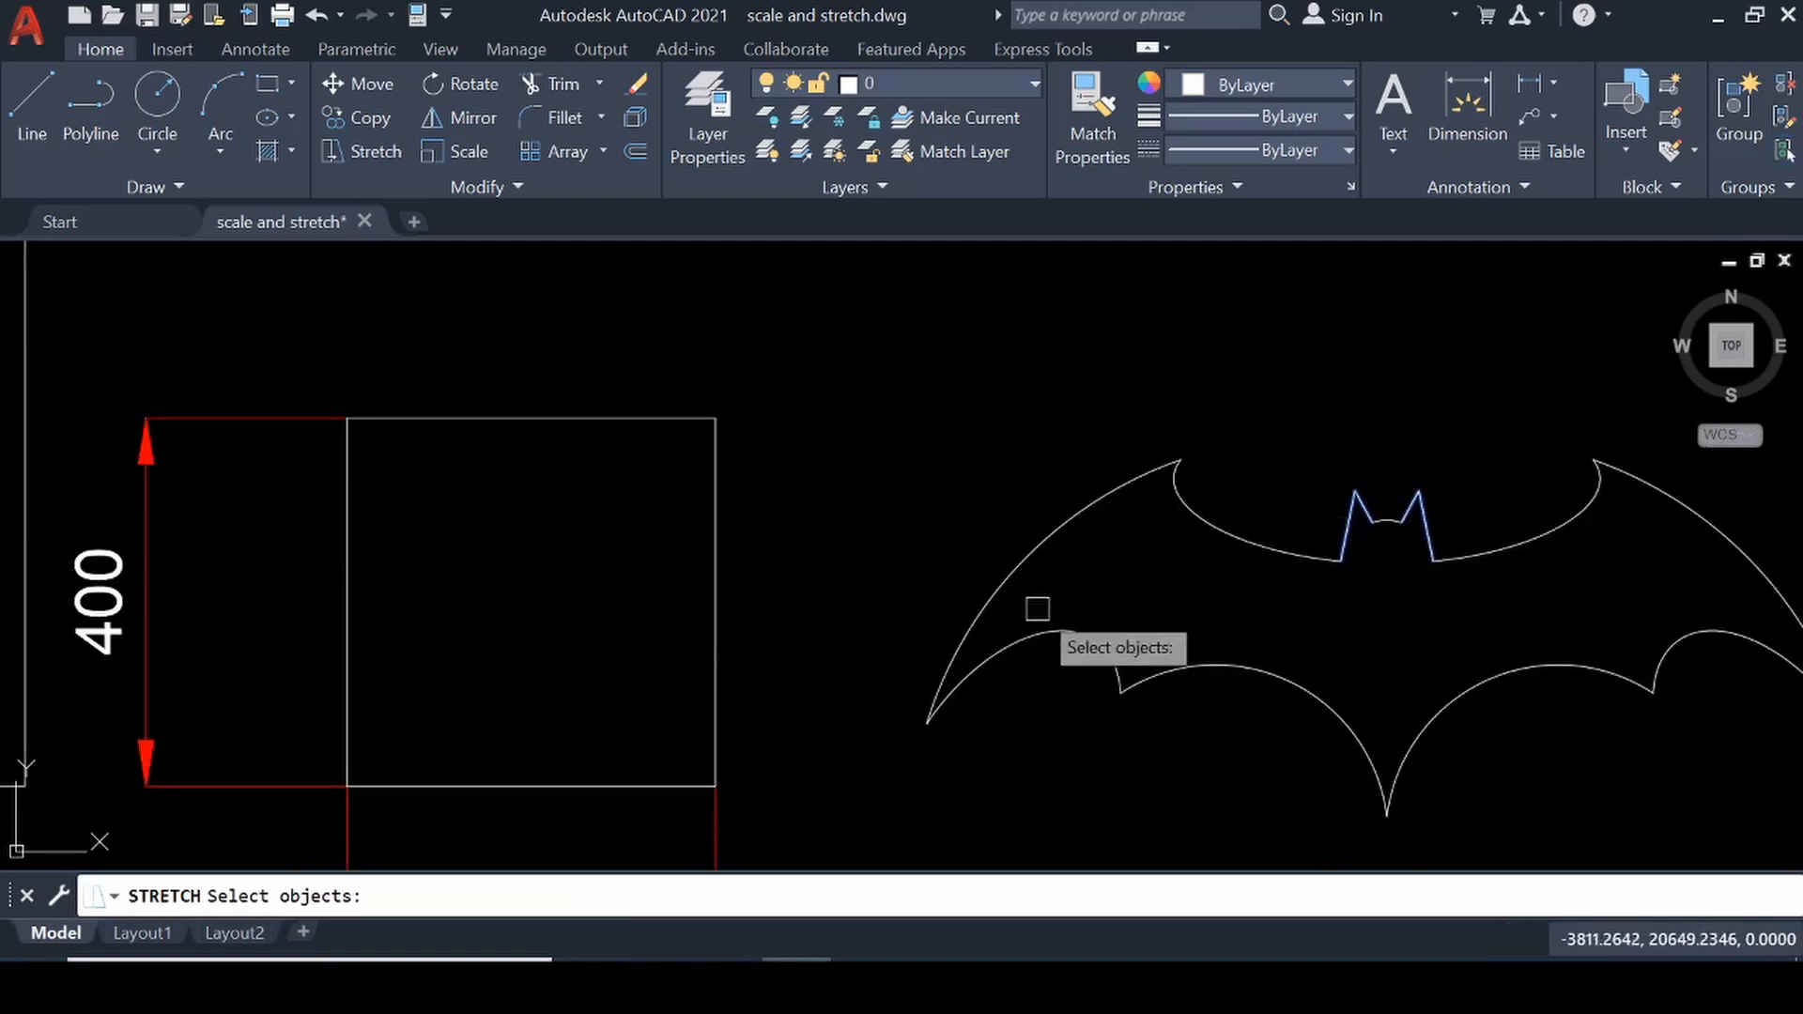
middle_drag(1039, 604, 1414, 697)
click(1200, 411)
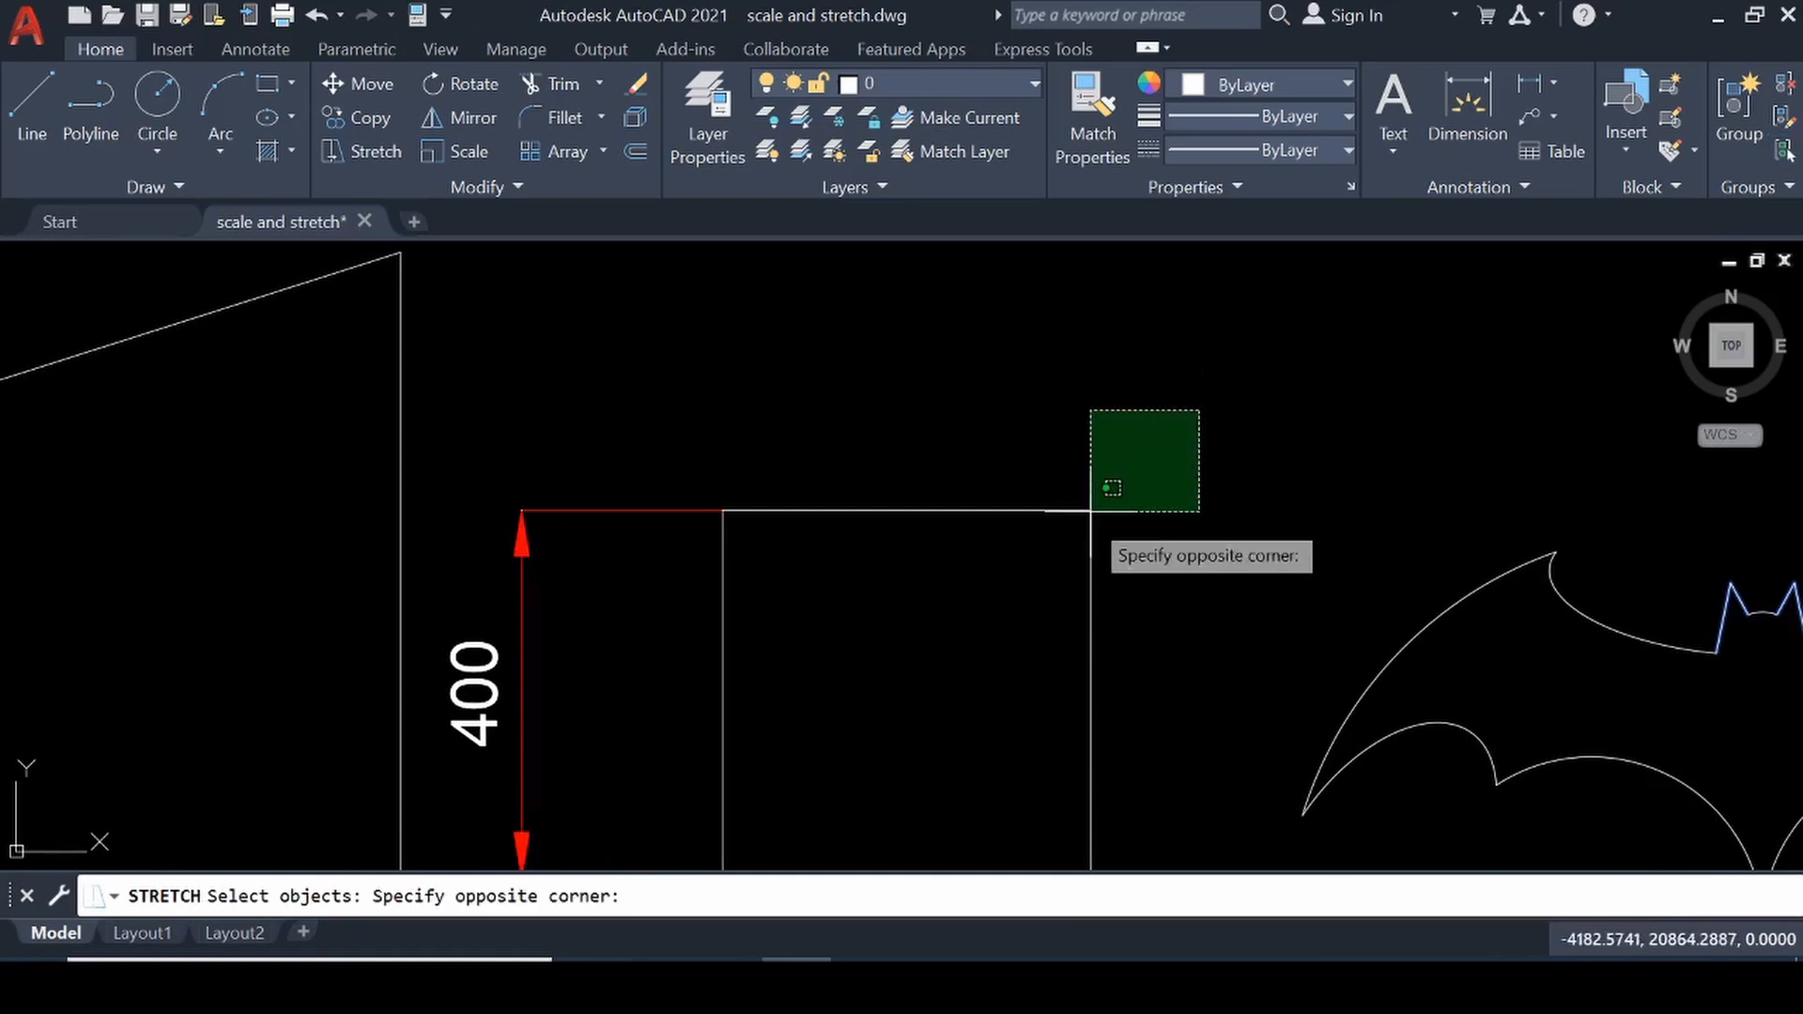
click(1039, 574)
scroll(1315, 609, down, 5)
click(998, 342)
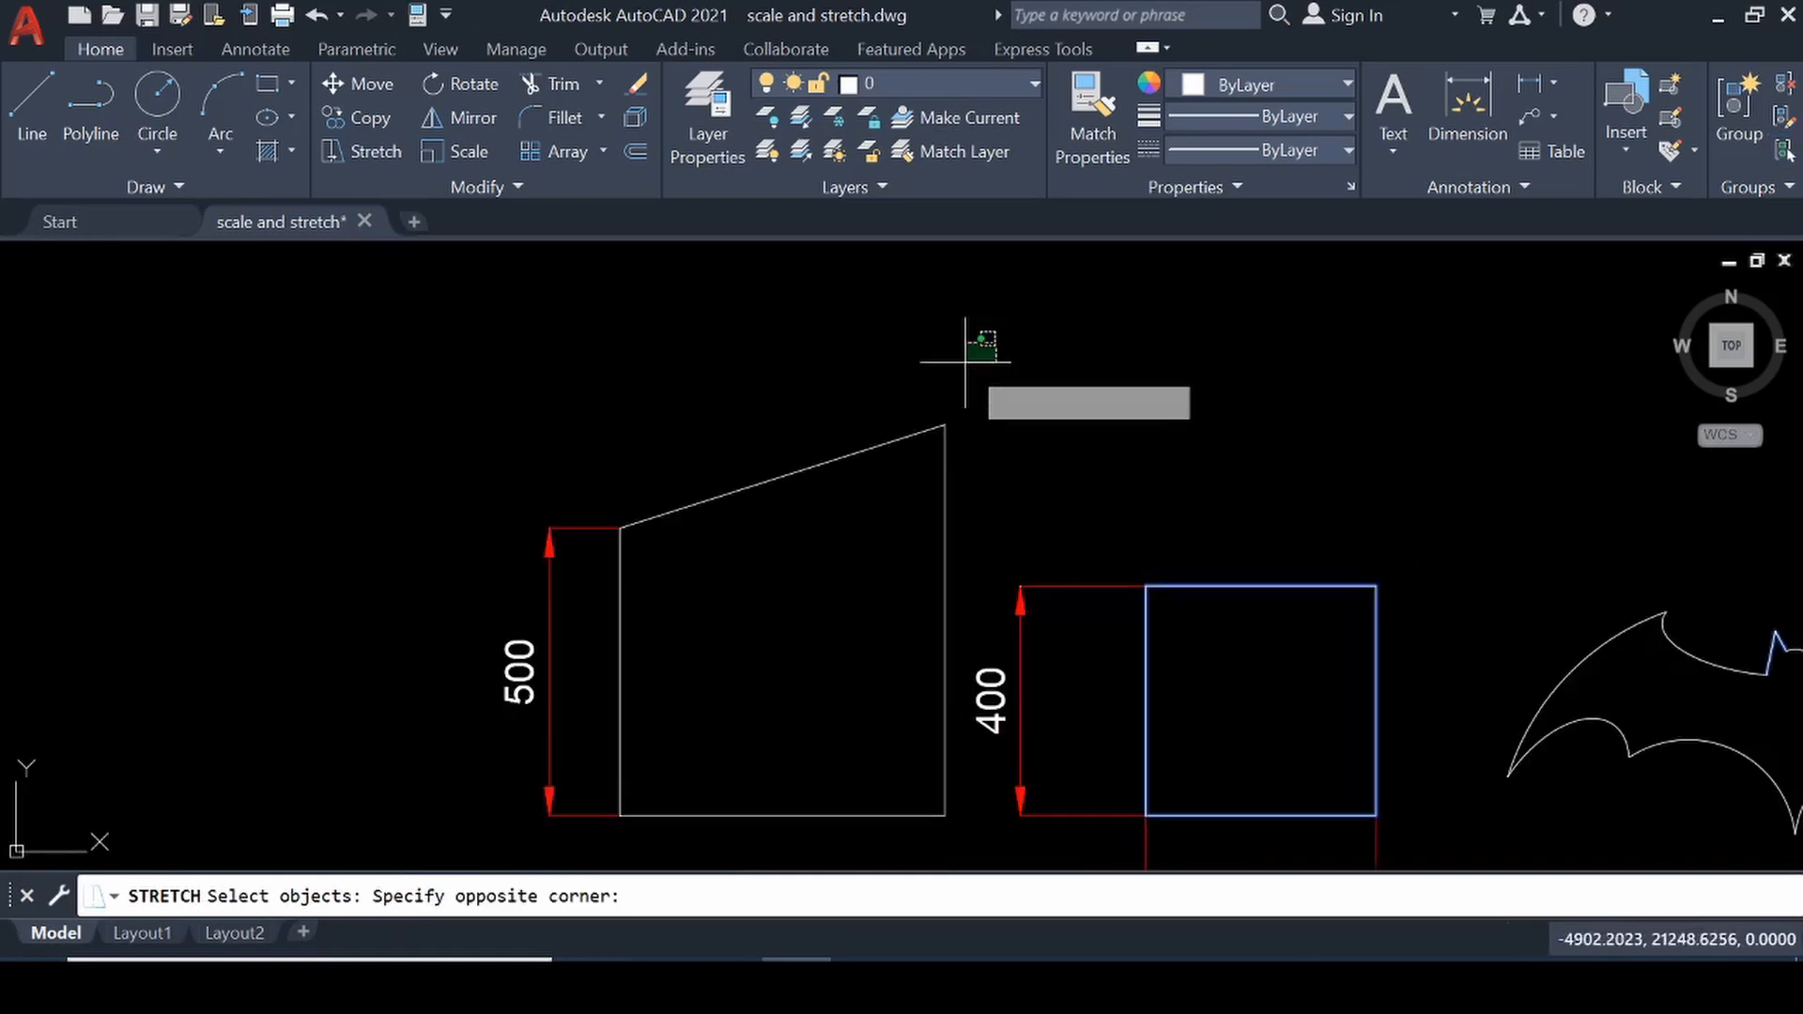
click(423, 639)
middle_drag(612, 564, 201, 446)
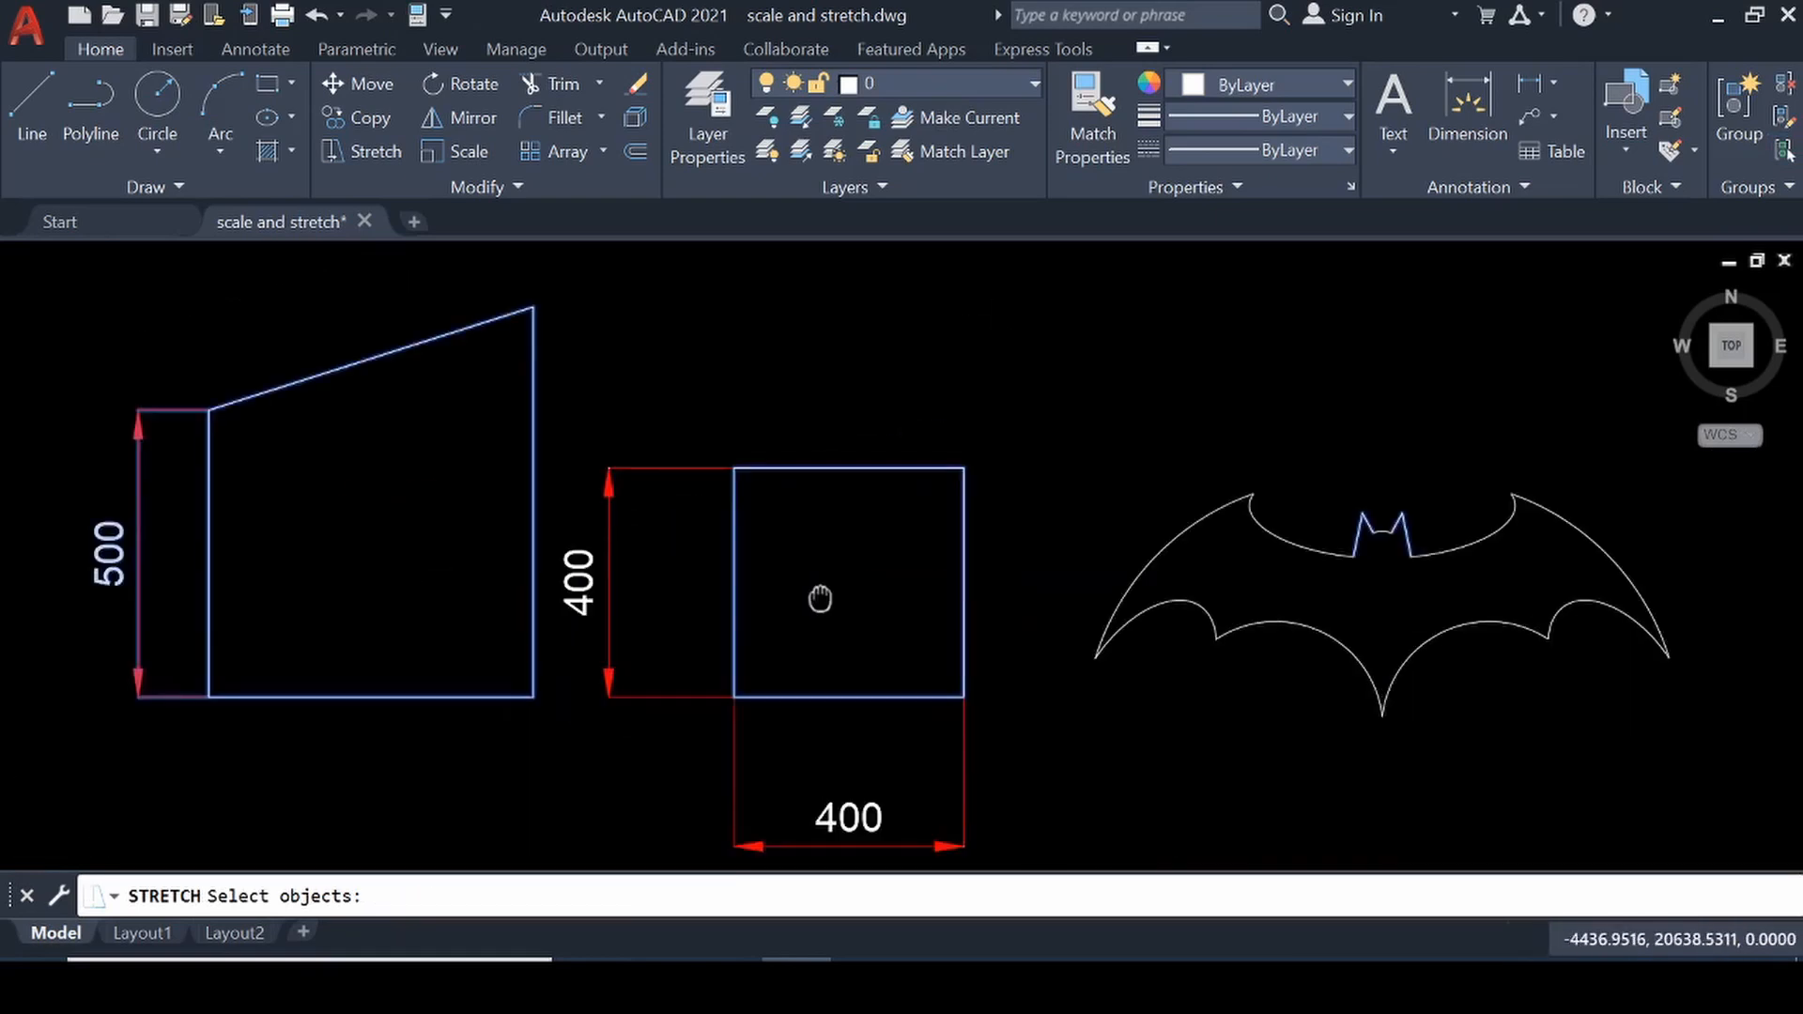
key(Return)
click(1047, 522)
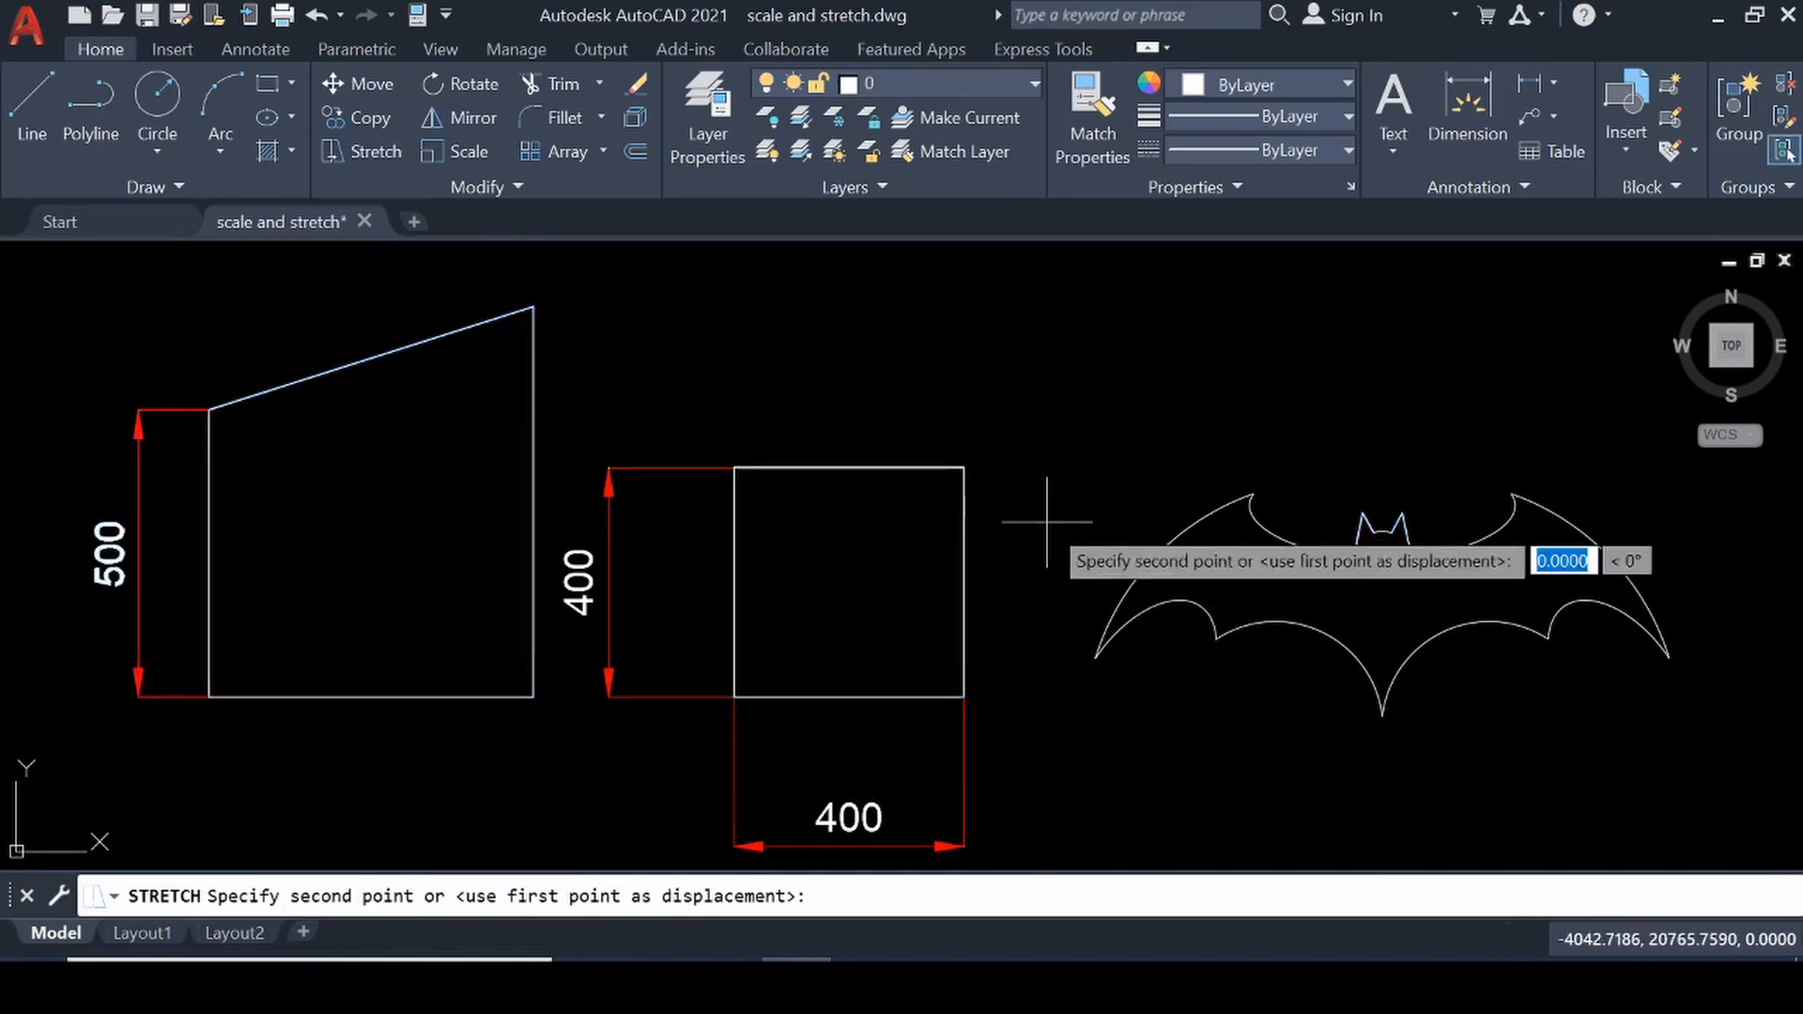
middle_drag(1059, 436, 1045, 521)
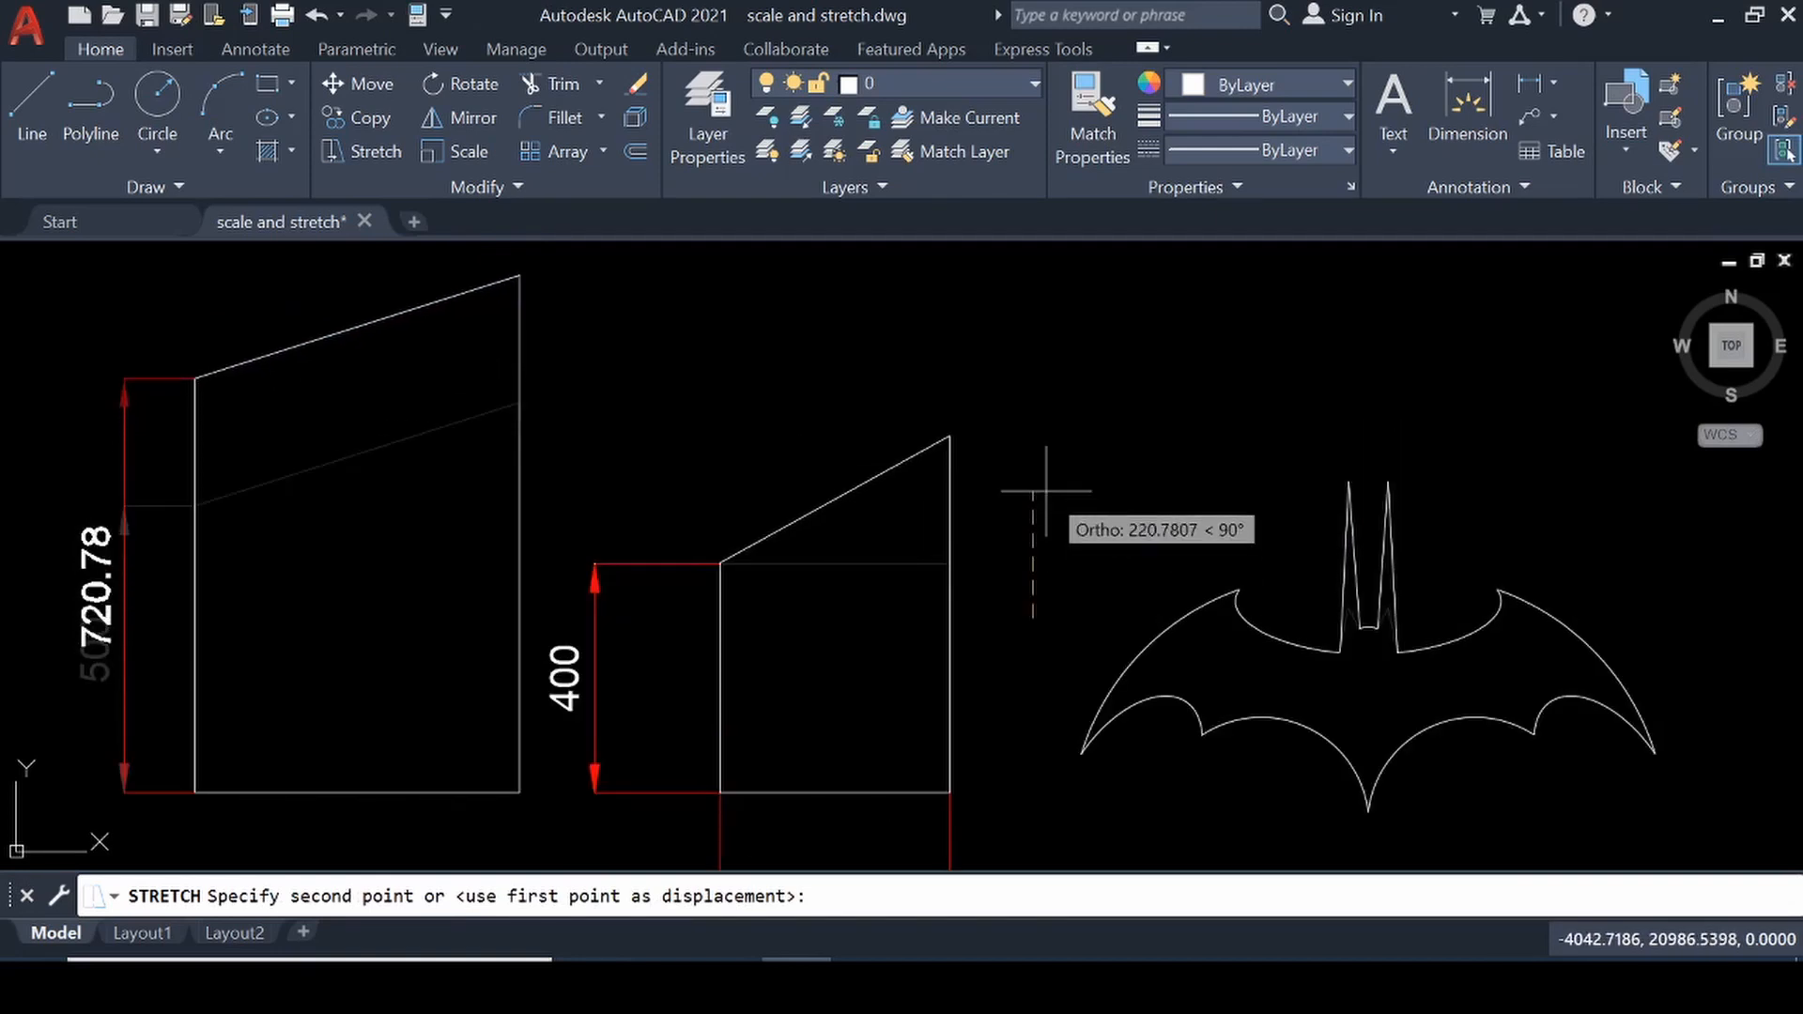
text(100)
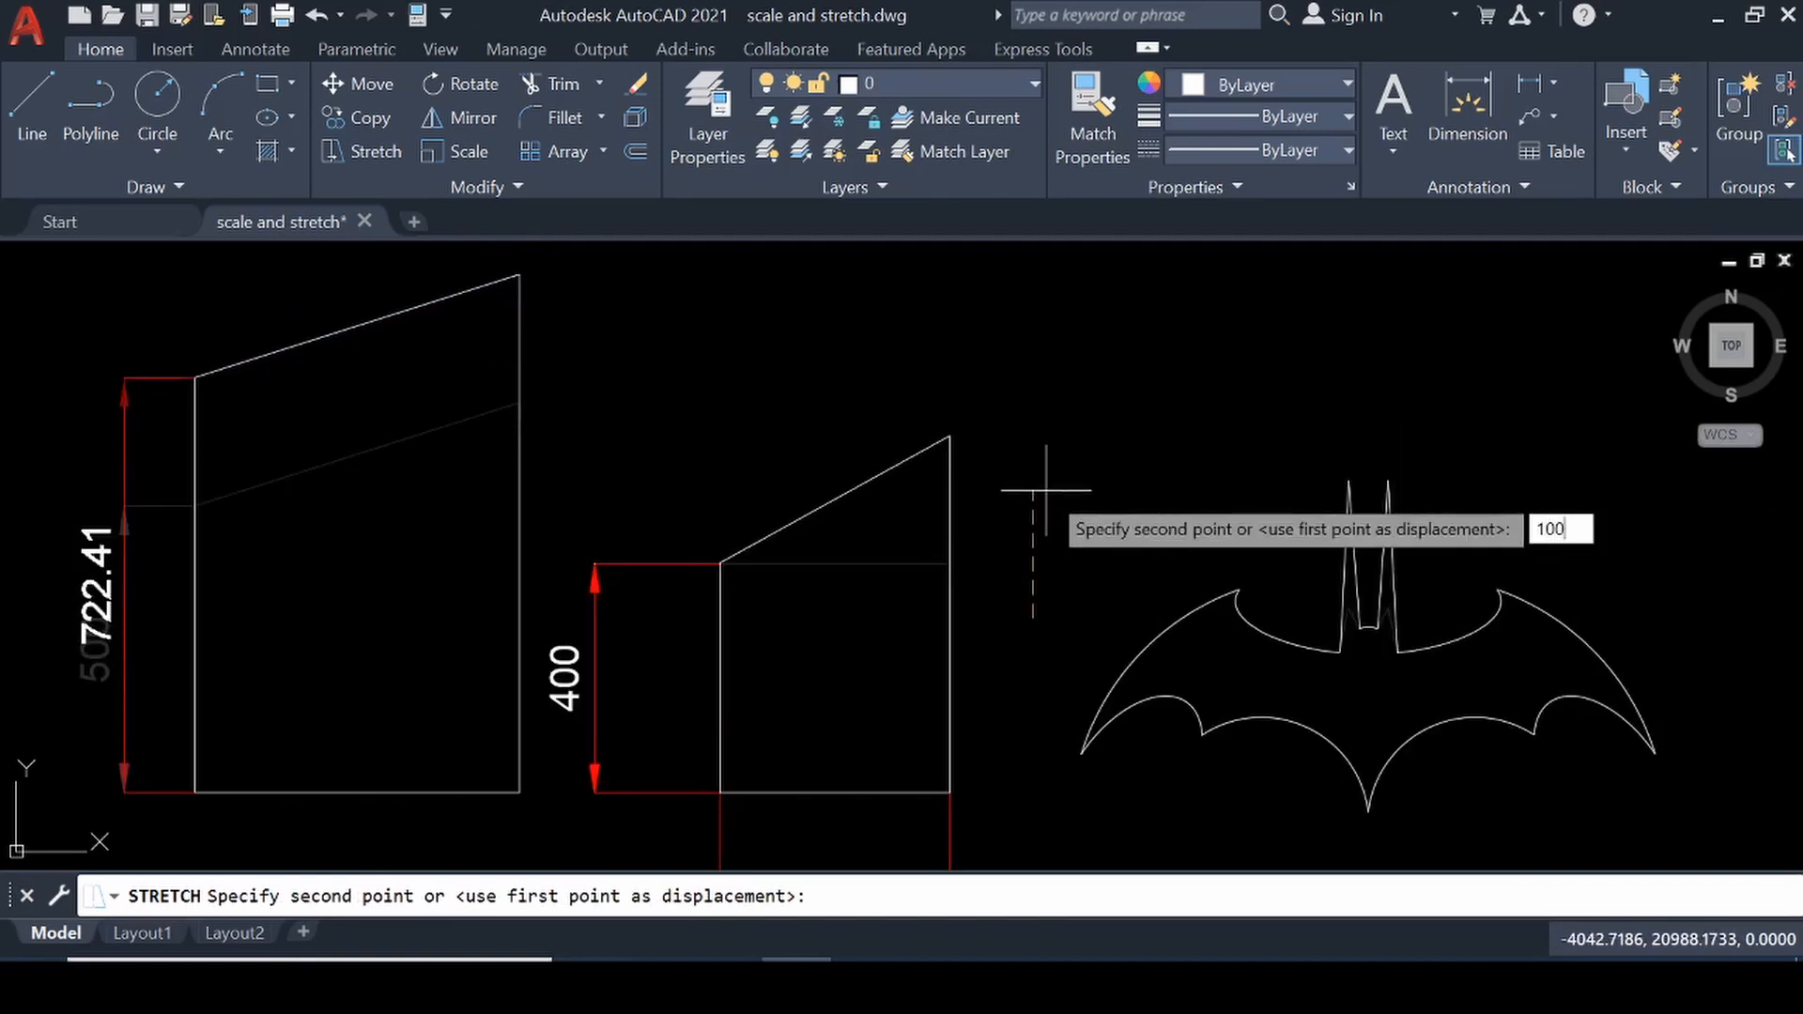
key(Return)
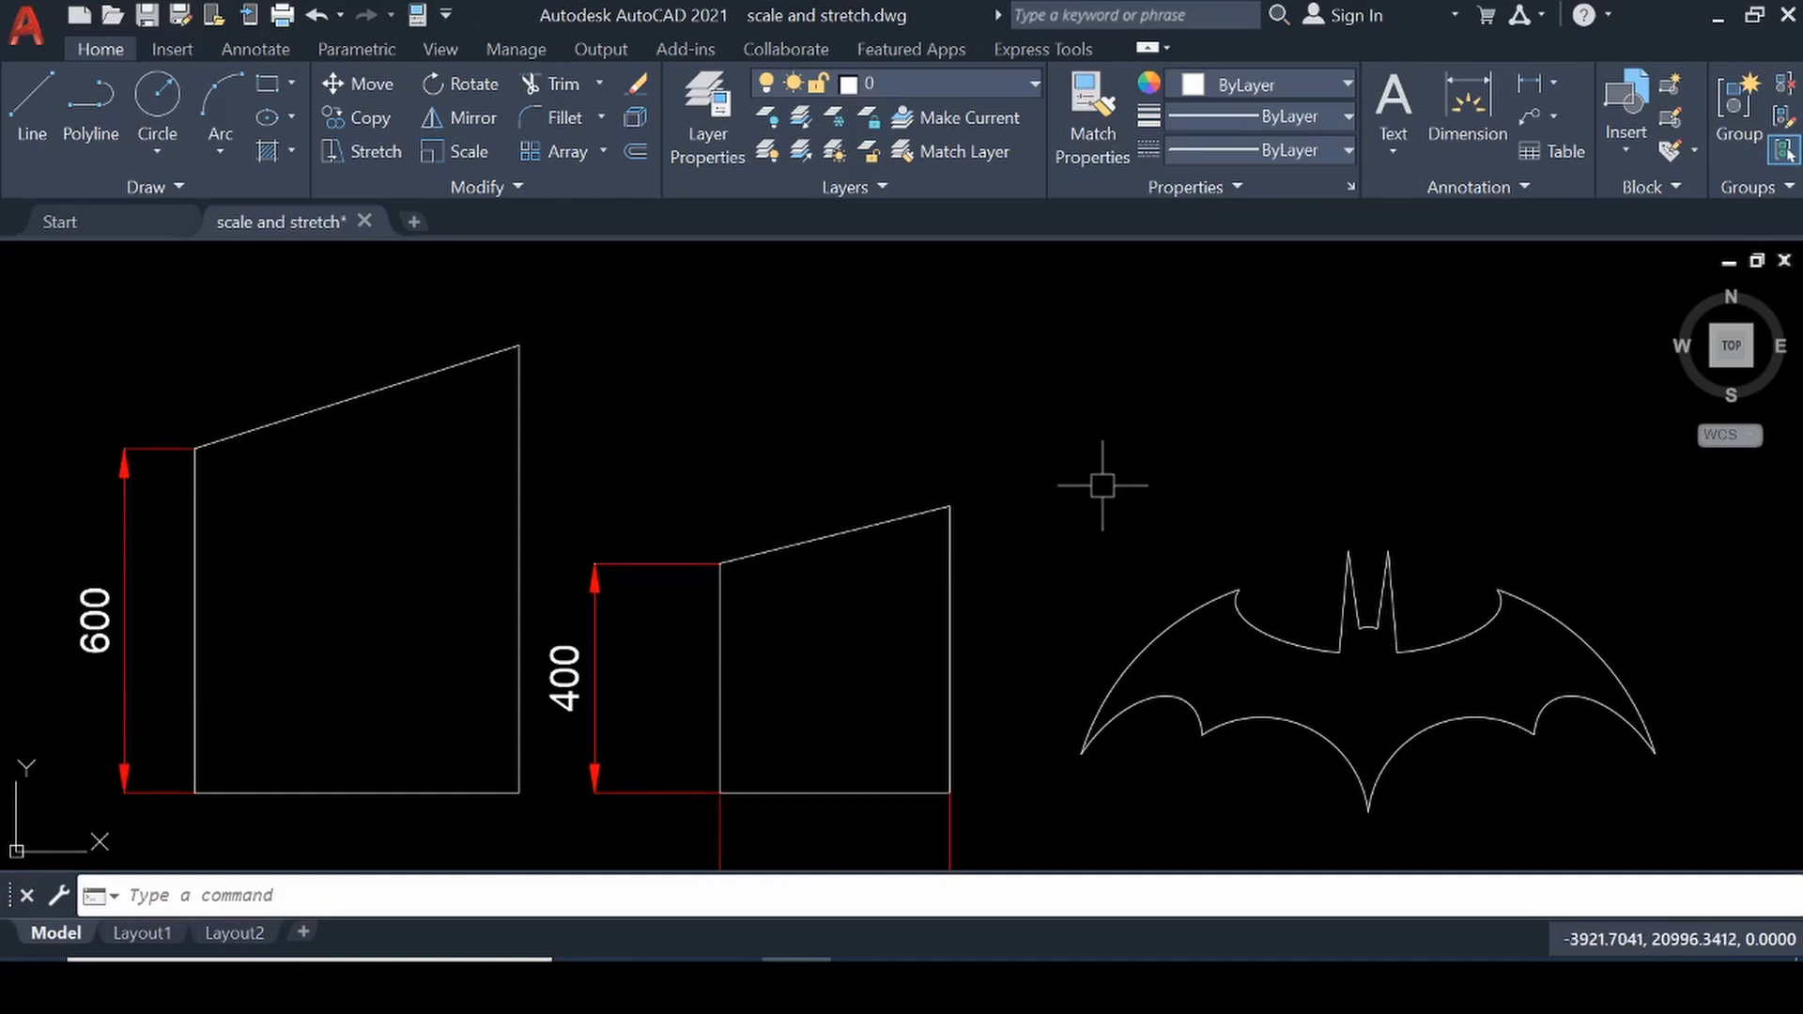